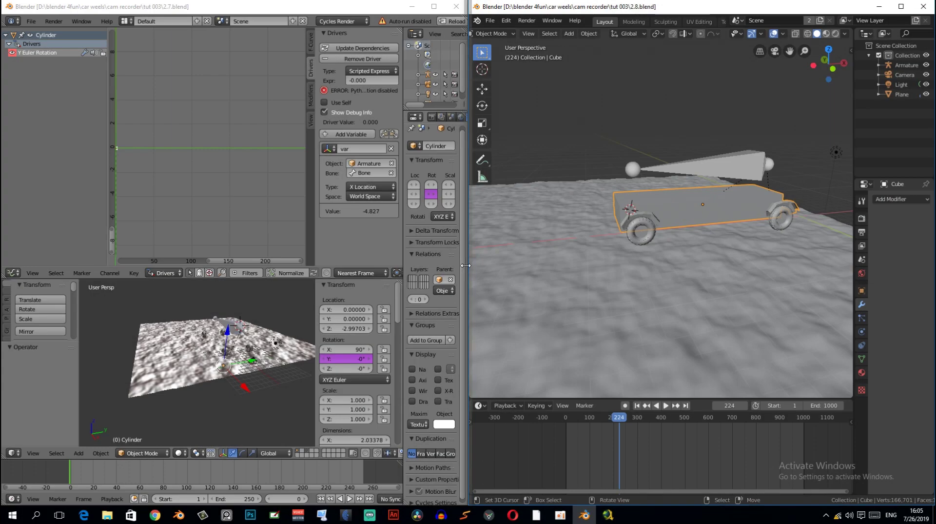
- Inspect the car from above, then from the front and right orthographic views
{"action": "left_click_drag", "start_coordinate": [468, 266], "coordinate": [210, 267]}
{"action": "mouse_move", "coordinate": [439, 268]}
{"action": "middle_mouse_down"}
{"action": "mouse_move", "coordinate": [560, 280]}
{"action": "mouse_move", "coordinate": [509, 255]}
{"action": "mouse_move", "coordinate": [539, 260]}
{"action": "middle_mouse_up"}
{"action": "scroll", "coordinate": [560, 280], "scroll_direction": "down", "scroll_amount": 3}
{"action": "mouse_move", "coordinate": [576, 230]}
{"action": "middle_mouse_down"}
{"action": "mouse_move", "coordinate": [569, 219]}
{"action": "mouse_move", "coordinate": [616, 229]}
{"action": "mouse_move", "coordinate": [598, 202]}
{"action": "mouse_move", "coordinate": [591, 254]}
{"action": "mouse_move", "coordinate": [572, 215]}
{"action": "middle_mouse_up"}
{"action": "key", "text": "KP_1"}
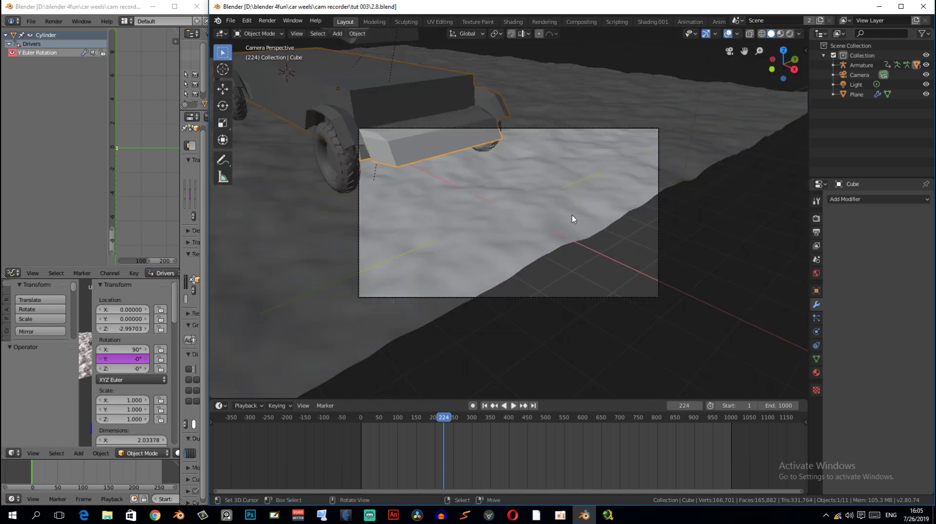
{"action": "middle_click_drag", "start_coordinate": [438, 187], "coordinate": [643, 207], "text": "shift"}
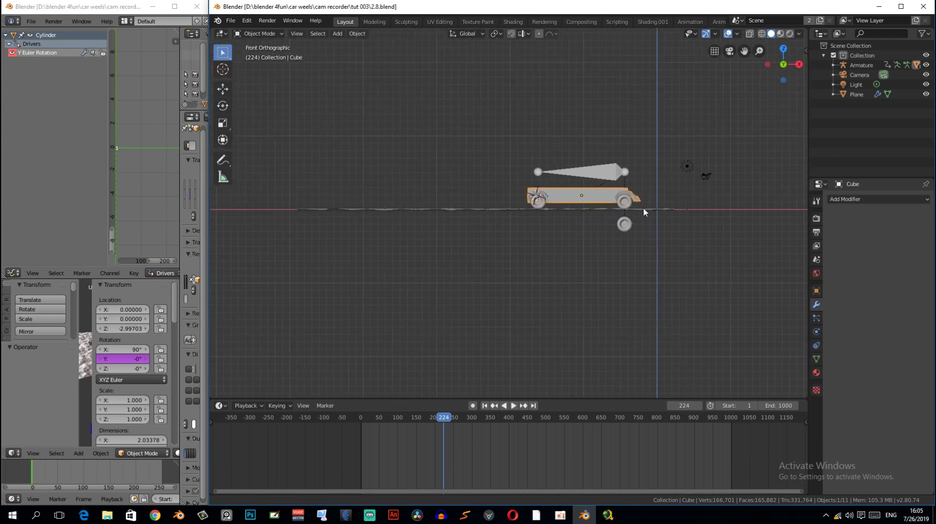
{"action": "scroll", "coordinate": [576, 213], "scroll_direction": "up", "scroll_amount": 3}
{"action": "key", "text": "KP_3"}
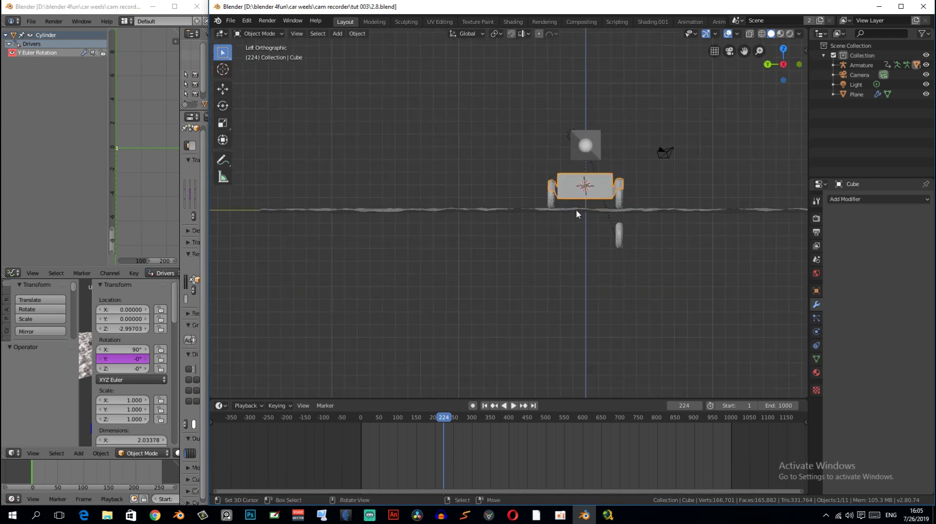
{"action": "scroll", "coordinate": [516, 243], "scroll_direction": "up", "scroll_amount": 3}
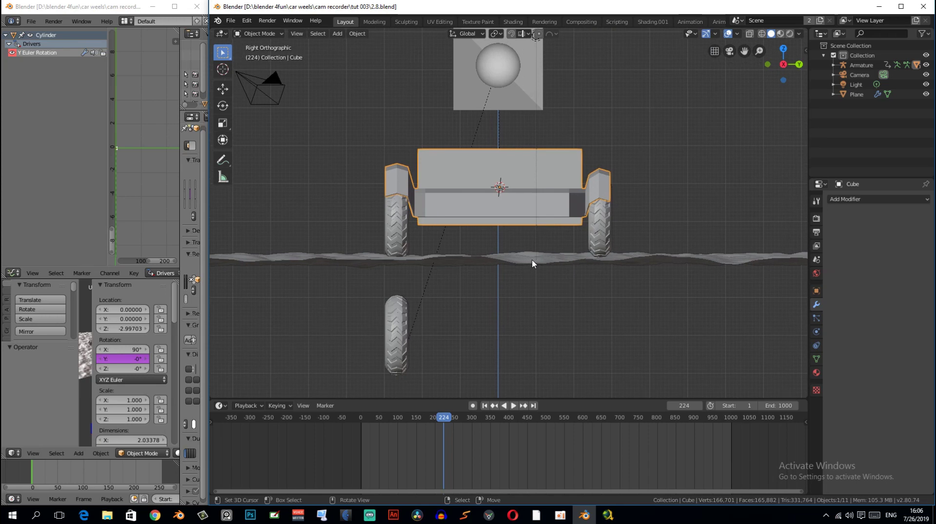
- Play the driving animation and watch the wheels from side, front and low angles
{"action": "key", "text": "space"}
{"action": "scroll", "coordinate": [532, 263], "scroll_direction": "up", "scroll_amount": 2}
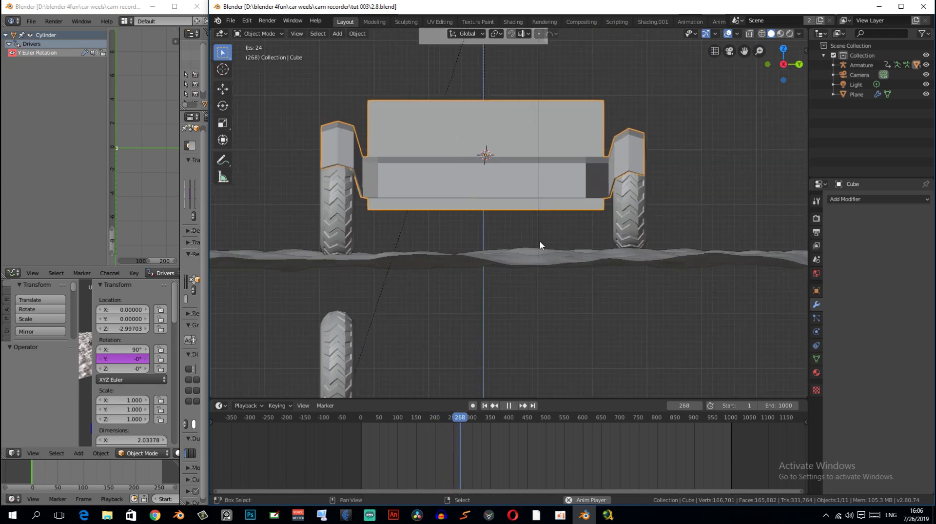
{"action": "mouse_move", "coordinate": [639, 255]}
{"action": "middle_mouse_down"}
{"action": "mouse_move", "coordinate": [569, 275]}
{"action": "mouse_move", "coordinate": [395, 243]}
{"action": "middle_mouse_up"}
{"action": "key", "text": "KP_1"}
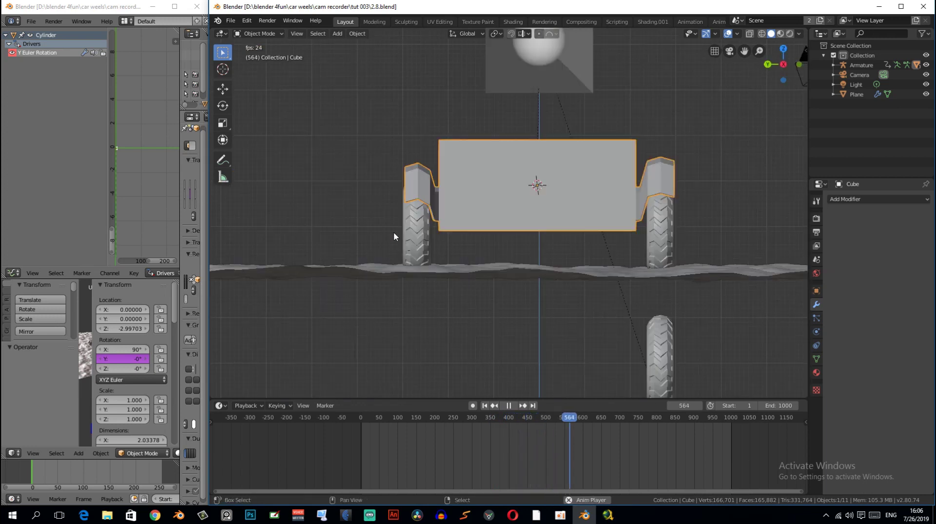
{"action": "middle_click_drag", "start_coordinate": [534, 220], "coordinate": [522, 225]}
{"action": "scroll", "coordinate": [522, 224], "scroll_direction": "down", "scroll_amount": 5}
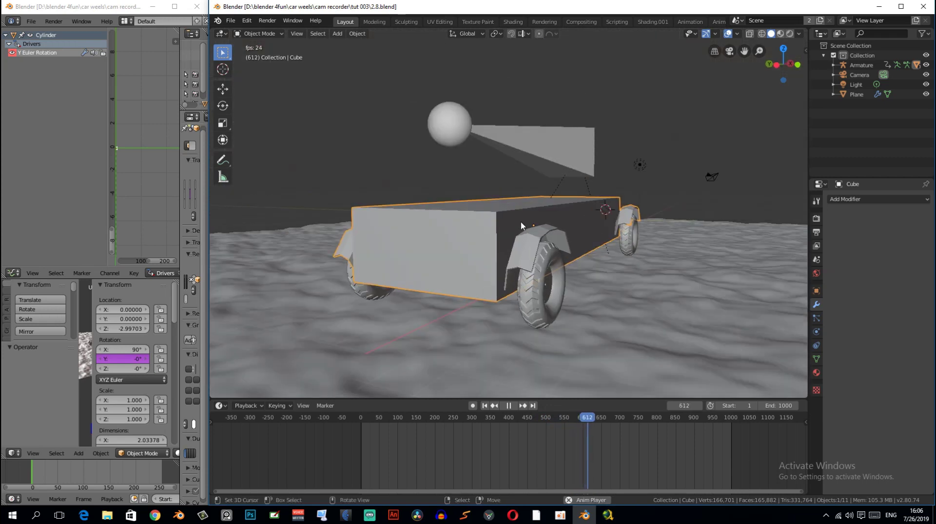
{"action": "scroll", "coordinate": [517, 229], "scroll_direction": "down", "scroll_amount": 3}
{"action": "scroll", "coordinate": [534, 226], "scroll_direction": "up", "scroll_amount": 2}
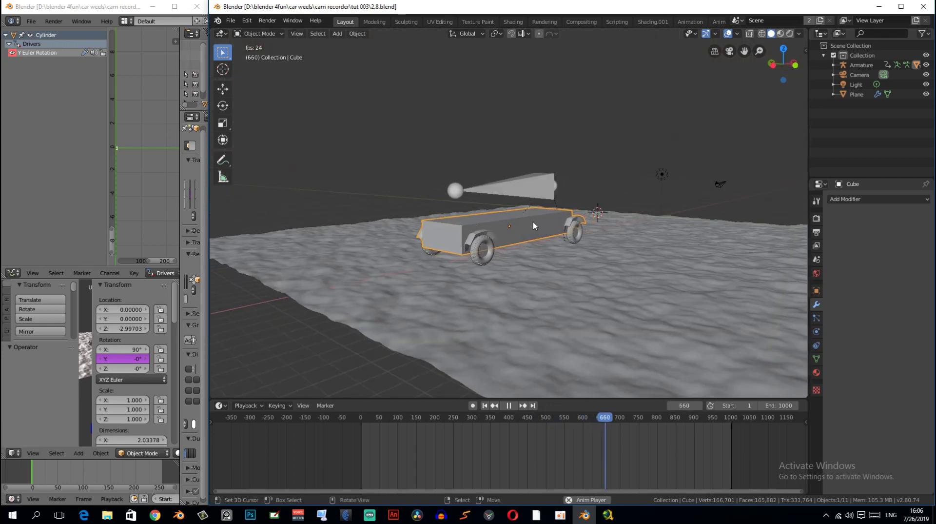
{"action": "mouse_move", "coordinate": [535, 225]}
{"action": "middle_mouse_down"}
{"action": "mouse_move", "coordinate": [526, 228]}
{"action": "mouse_move", "coordinate": [539, 349]}
{"action": "middle_mouse_up"}
- Stop playback and scrub the timeline back to frame 0
{"action": "left_click", "coordinate": [625, 422]}
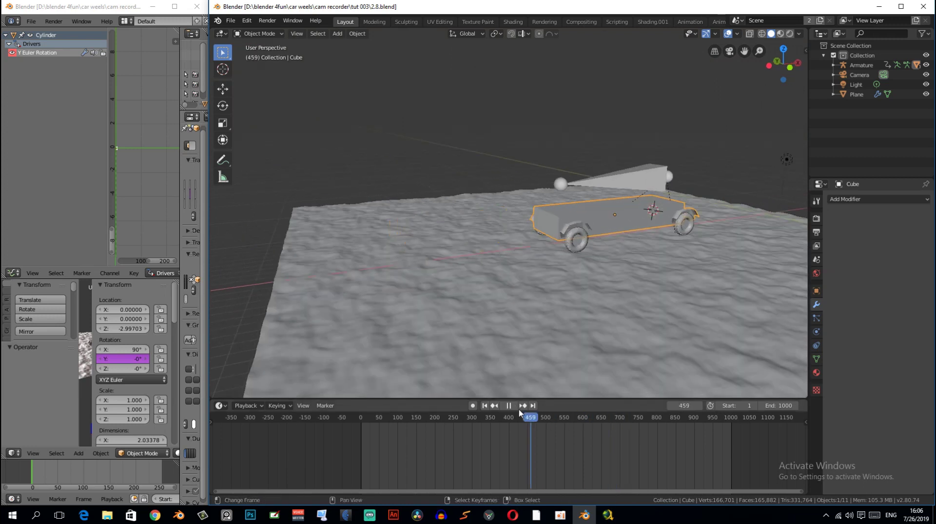
{"action": "left_click_drag", "start_coordinate": [625, 422], "coordinate": [361, 420]}
{"action": "mouse_move", "coordinate": [374, 391]}
{"action": "middle_mouse_down"}
{"action": "mouse_move", "coordinate": [540, 273]}
{"action": "mouse_move", "coordinate": [554, 247]}
{"action": "mouse_move", "coordinate": [505, 272]}
{"action": "mouse_move", "coordinate": [506, 245]}
{"action": "mouse_move", "coordinate": [558, 236]}
{"action": "mouse_move", "coordinate": [555, 247]}
{"action": "middle_mouse_up"}
- Add a new plane and view it from the top in wireframe shading
{"action": "key", "text": "shift+a"}
{"action": "mouse_move", "coordinate": [527, 247]}
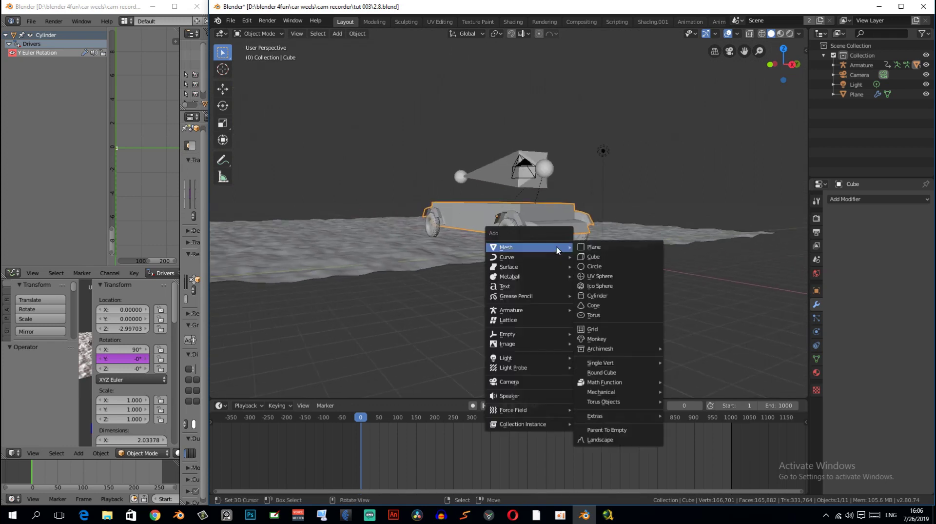
{"action": "left_click", "coordinate": [605, 249]}
{"action": "key", "text": "KP_7"}
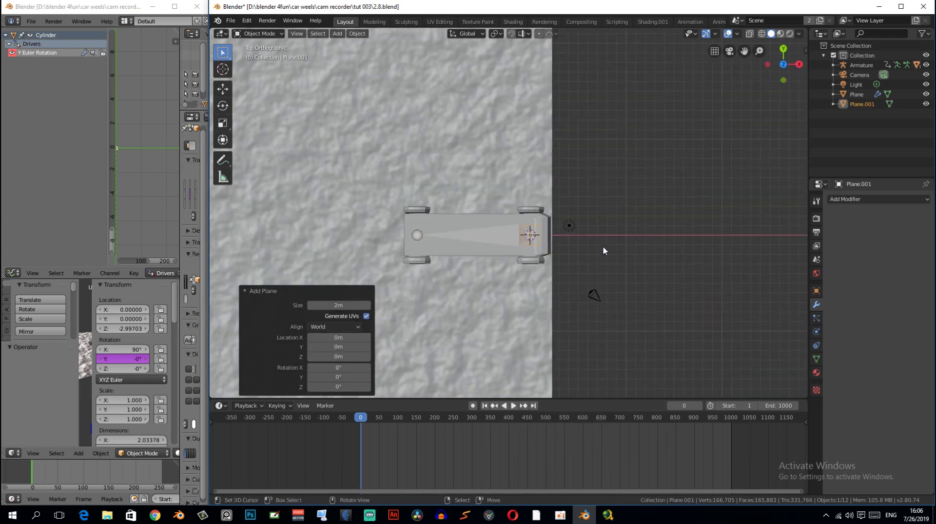
{"action": "key", "text": "z"}
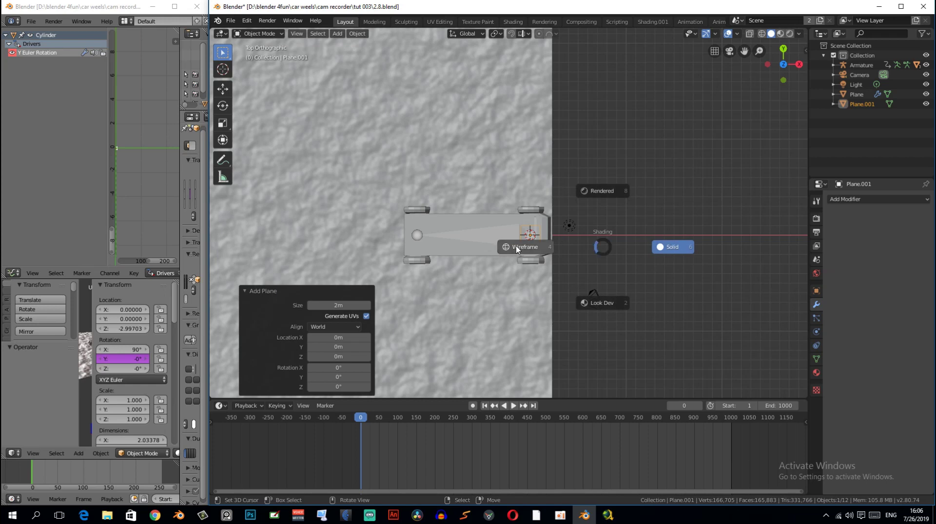
{"action": "left_click", "coordinate": [517, 249]}
{"action": "scroll", "coordinate": [518, 249], "scroll_direction": "up", "scroll_amount": 2}
{"action": "middle_click_drag", "start_coordinate": [596, 242], "coordinate": [709, 225], "text": "shift"}
- Move the plane along X under the car and box-select one corner vertex in Edit Mode
{"action": "key", "text": "g"}
{"action": "key", "text": "x"}
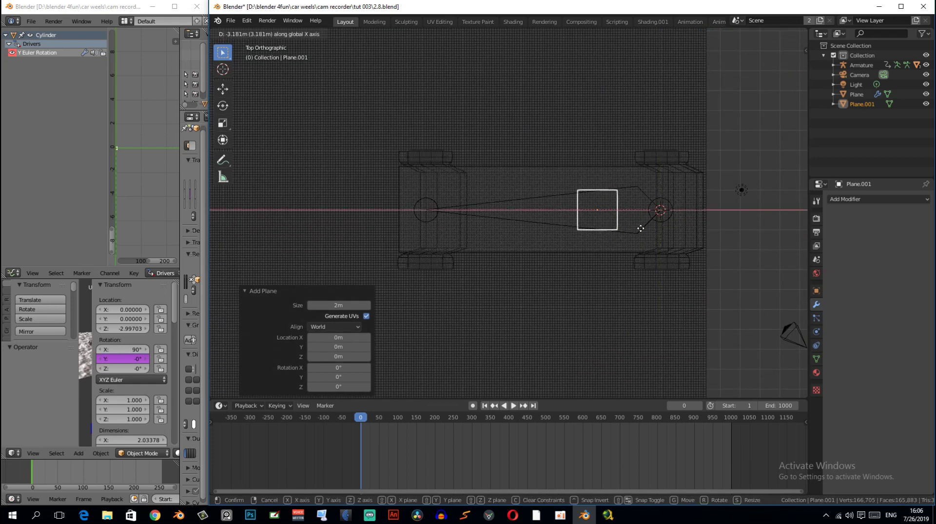
{"action": "left_click", "coordinate": [598, 223]}
{"action": "key", "text": "Tab"}
{"action": "left_click_drag", "start_coordinate": [569, 158], "coordinate": [598, 190]}
{"action": "scroll", "coordinate": [590, 192], "scroll_direction": "up", "scroll_amount": 4}
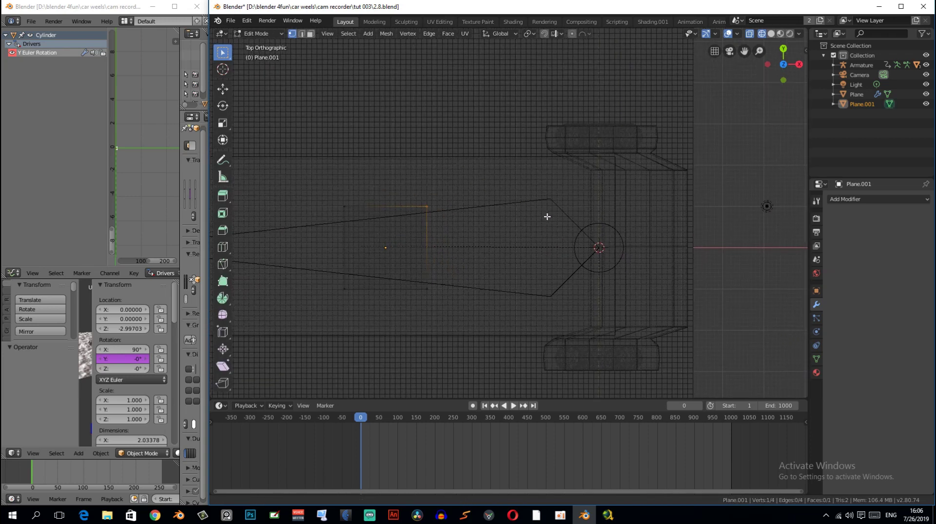
- Drag Plane.001's corner vertices out to the car body's corners, then leave Edit Mode
{"action": "key", "text": "g"}
{"action": "scroll", "coordinate": [547, 216], "scroll_direction": "down", "scroll_amount": 3}
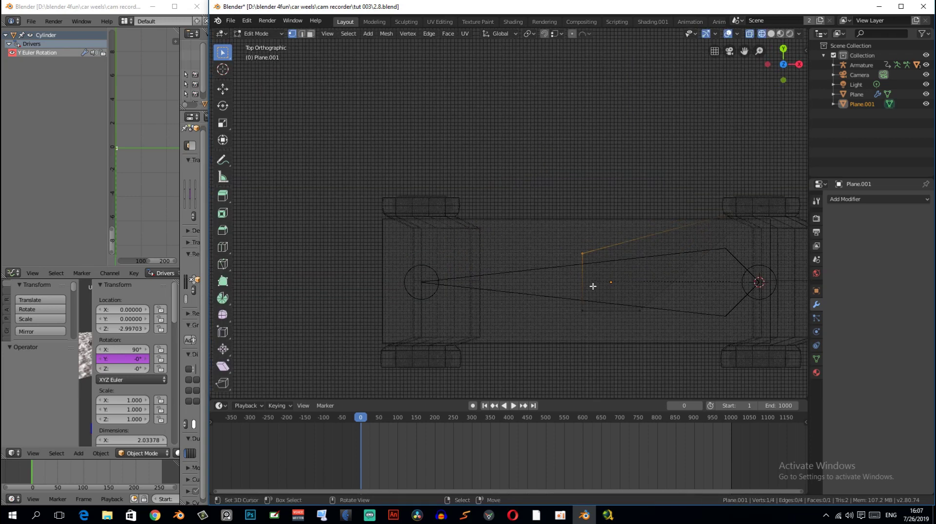
{"action": "left_click", "coordinate": [548, 256]}
{"action": "key", "text": "g"}
{"action": "left_click", "coordinate": [564, 212]}
{"action": "middle_click_drag", "start_coordinate": [564, 211], "coordinate": [457, 229], "text": "shift"}
{"action": "key", "text": "g"}
{"action": "left_click", "coordinate": [766, 83]}
{"action": "scroll", "coordinate": [763, 87], "scroll_direction": "down", "scroll_amount": 3}
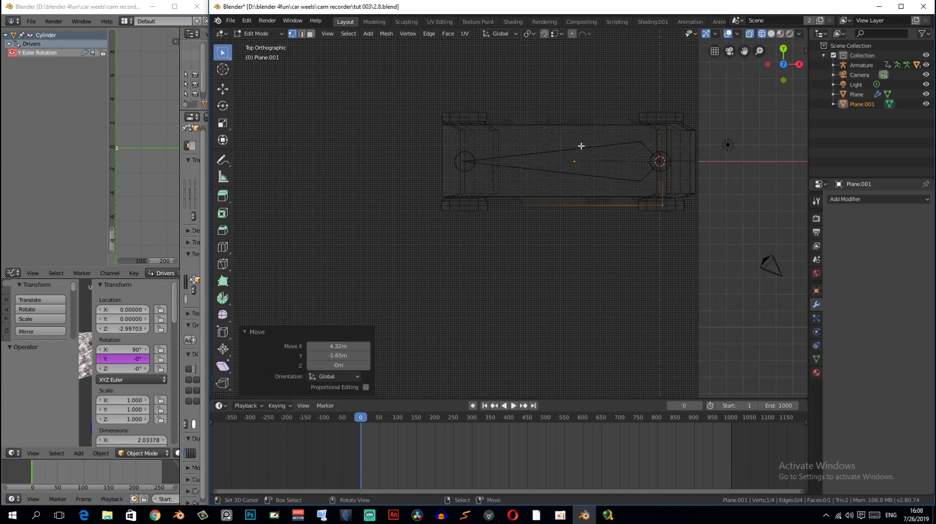
{"action": "key", "text": "ctrl+Tab"}
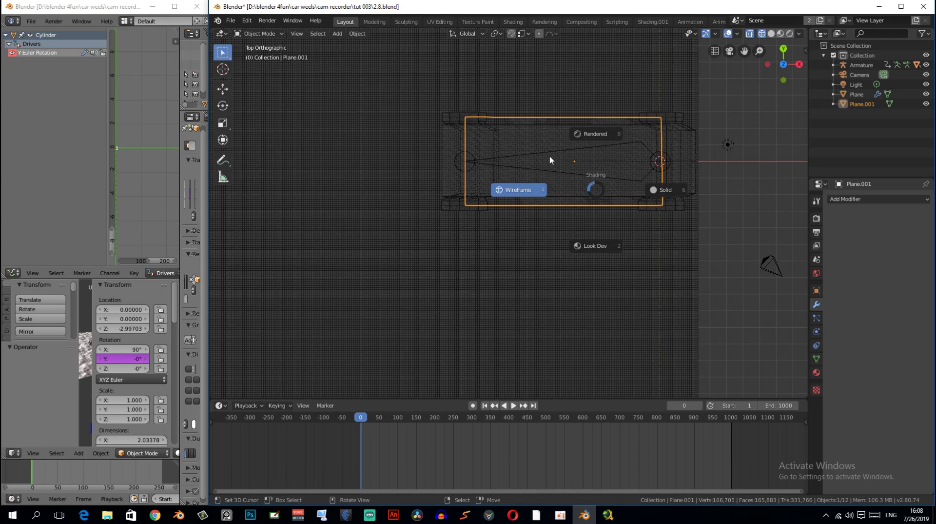
- Return to solid shading and lower Plane.001 along Z in the front view
{"action": "left_click", "coordinate": [688, 200]}
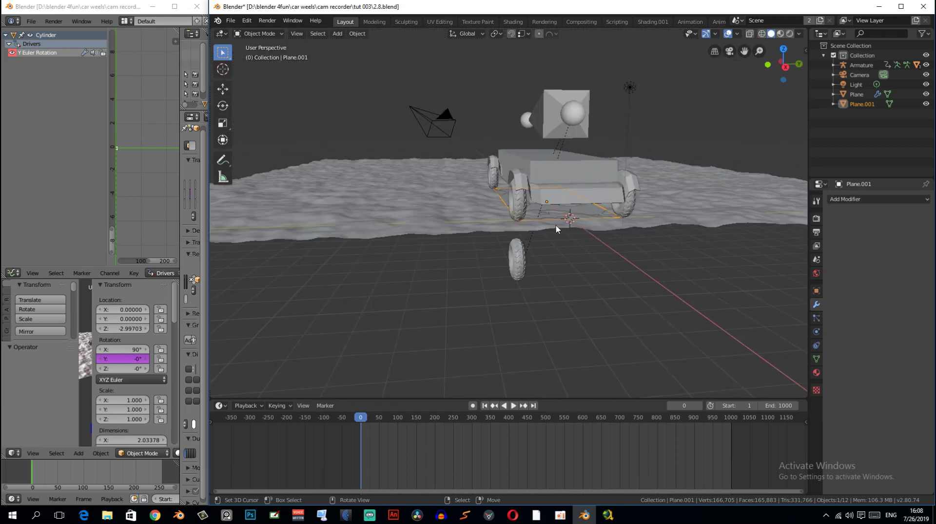
{"action": "middle_click_drag", "start_coordinate": [556, 229], "coordinate": [550, 226]}
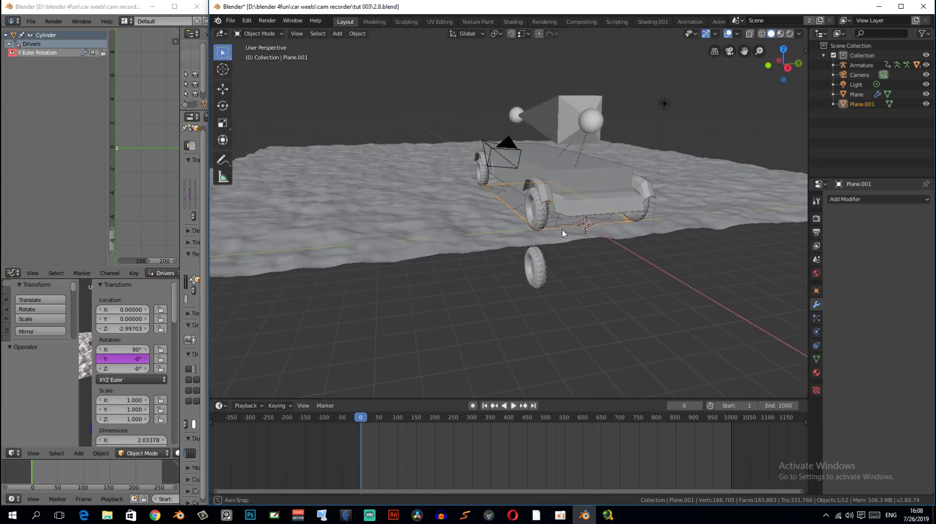
{"action": "key", "text": "KP_1"}
{"action": "scroll", "coordinate": [502, 161], "scroll_direction": "up", "scroll_amount": 2}
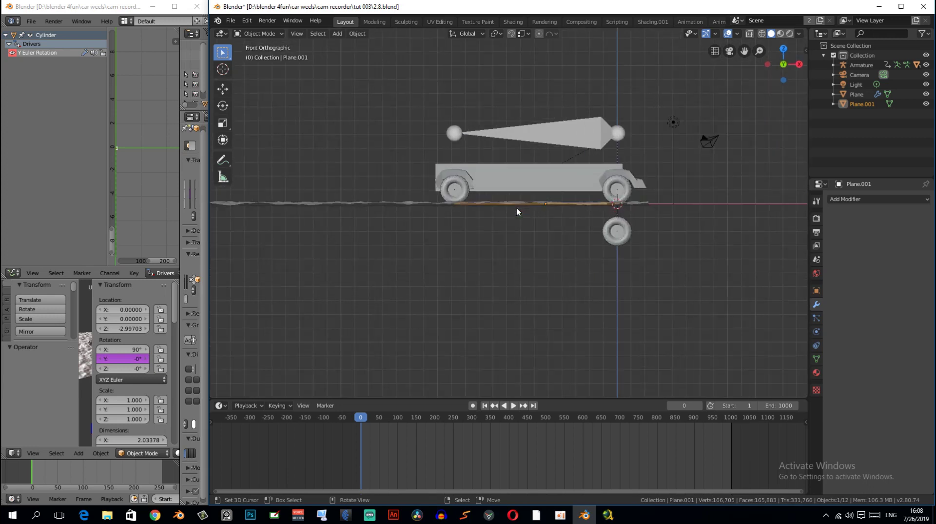
{"action": "scroll", "coordinate": [495, 143], "scroll_direction": "up", "scroll_amount": 1}
{"action": "key", "text": "g"}
{"action": "key", "text": "z"}
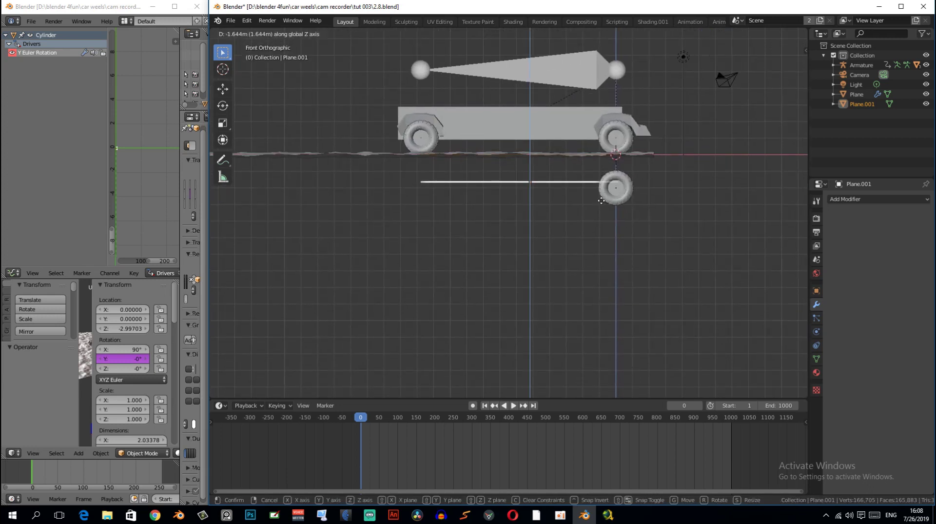
{"action": "left_click", "coordinate": [651, 68]}
- Lower the car body (Cube) along Z so it rests just above the plane
{"action": "scroll", "coordinate": [599, 220], "scroll_direction": "up", "scroll_amount": 5}
{"action": "scroll", "coordinate": [626, 246], "scroll_direction": "down", "scroll_amount": 4}
{"action": "left_click", "coordinate": [542, 106]}
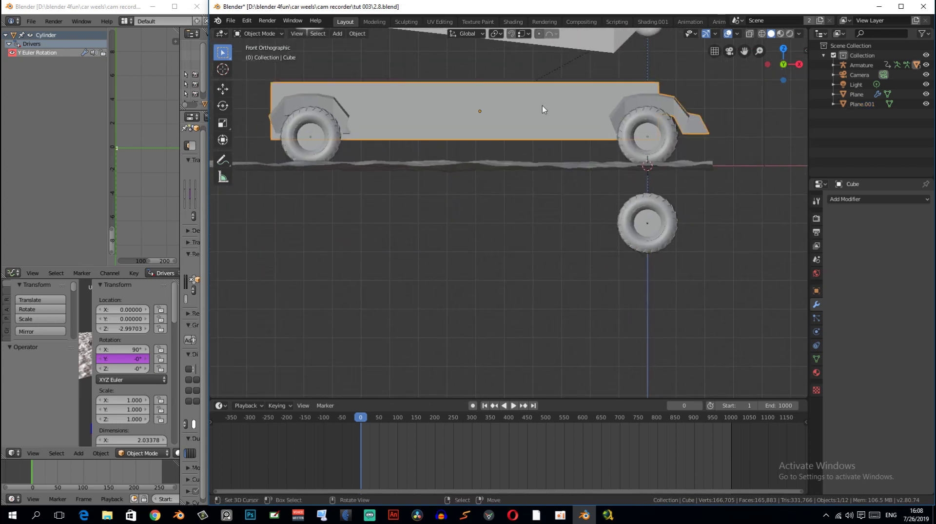
{"action": "scroll", "coordinate": [554, 119], "scroll_direction": "down", "scroll_amount": 1}
{"action": "middle_click_drag", "start_coordinate": [572, 138], "coordinate": [590, 127], "text": "shift"}
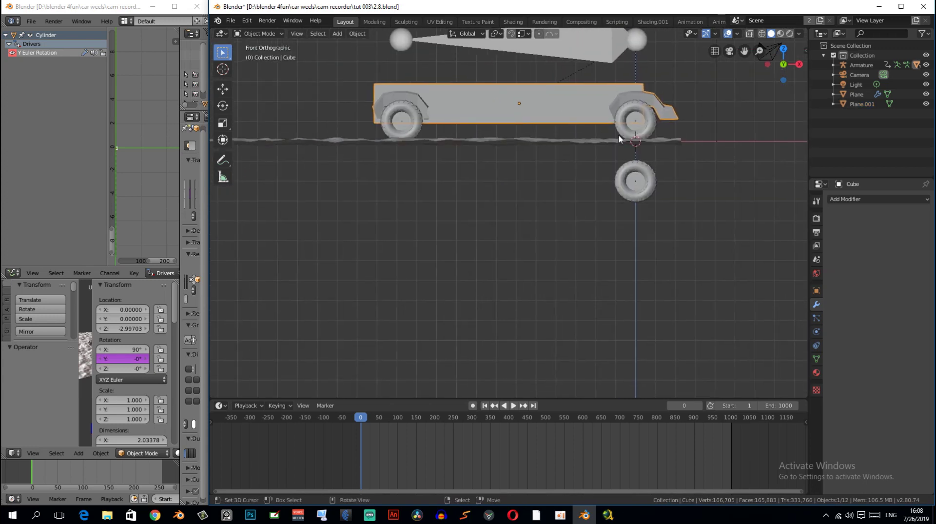
{"action": "key", "text": "g"}
{"action": "key", "text": "z"}
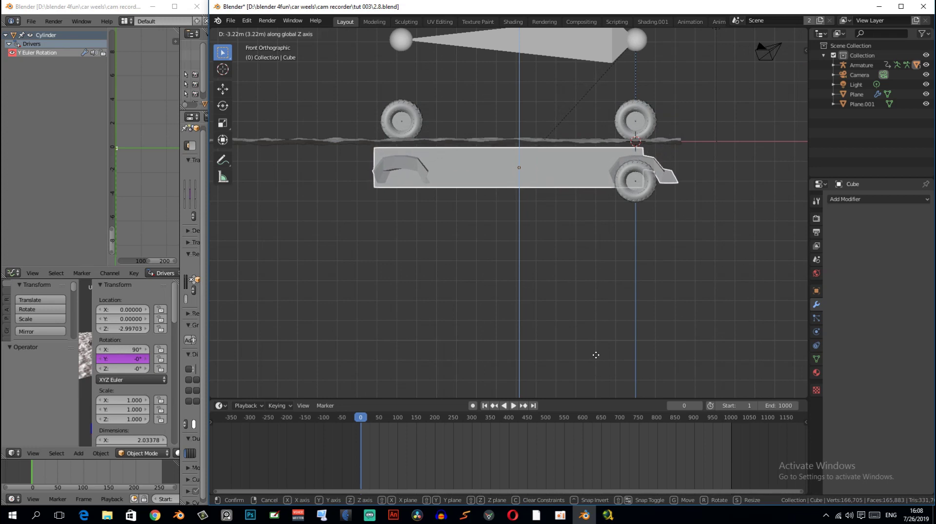
{"action": "left_click", "coordinate": [596, 340]}
- Save 2.8.blend and select the plane again
{"action": "key", "text": "ctrl+s"}
{"action": "mouse_move", "coordinate": [614, 200]}
{"action": "middle_mouse_down"}
{"action": "mouse_move", "coordinate": [550, 208]}
{"action": "mouse_move", "coordinate": [522, 187]}
{"action": "middle_mouse_up"}
{"action": "scroll", "coordinate": [549, 200], "scroll_direction": "up", "scroll_amount": 5}
{"action": "left_click", "coordinate": [535, 130]}
- Parent the car body (Cube) to Plane.001 as Object, then show the plane's Object properties
{"action": "left_click", "coordinate": [539, 97]}
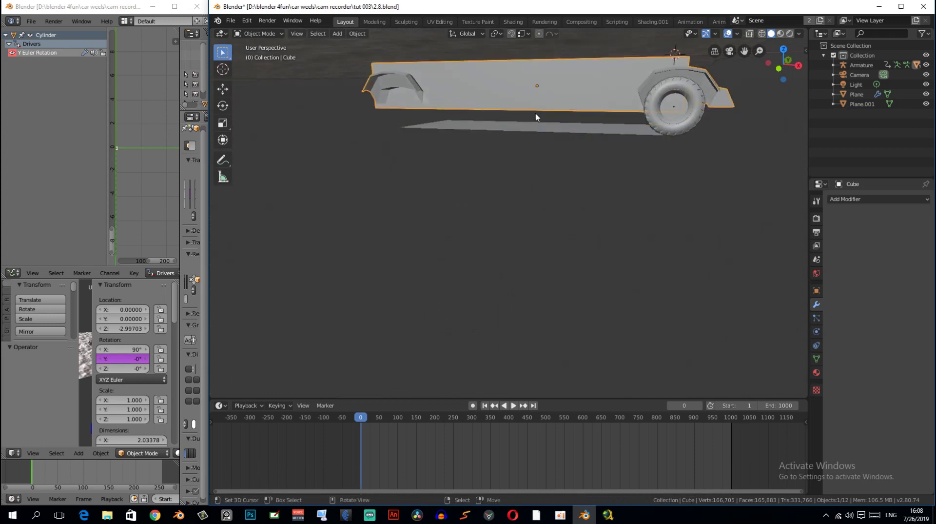
{"action": "middle_click_drag", "start_coordinate": [619, 100], "coordinate": [643, 125]}
{"action": "left_click", "coordinate": [645, 128]}
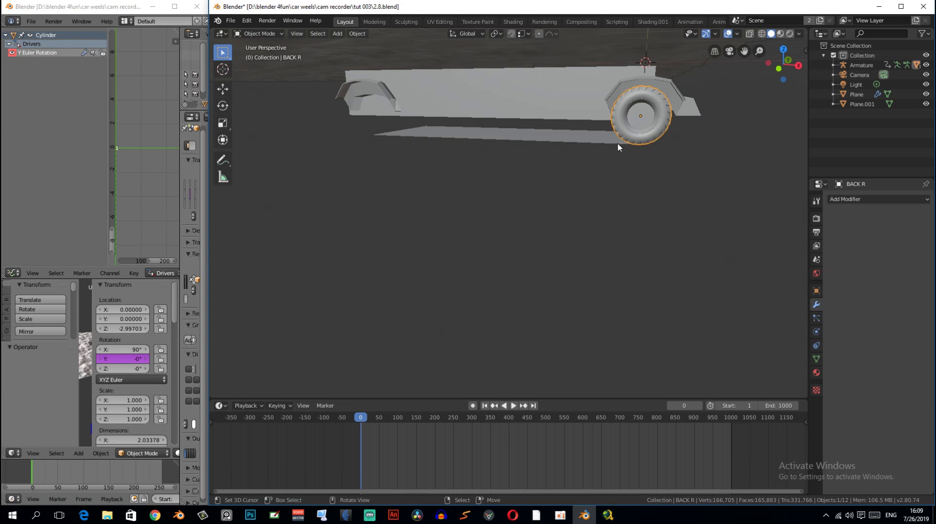
{"action": "left_click", "coordinate": [539, 93]}
{"action": "left_click", "coordinate": [535, 137], "text": "shift"}
{"action": "key", "text": "ctrl+p"}
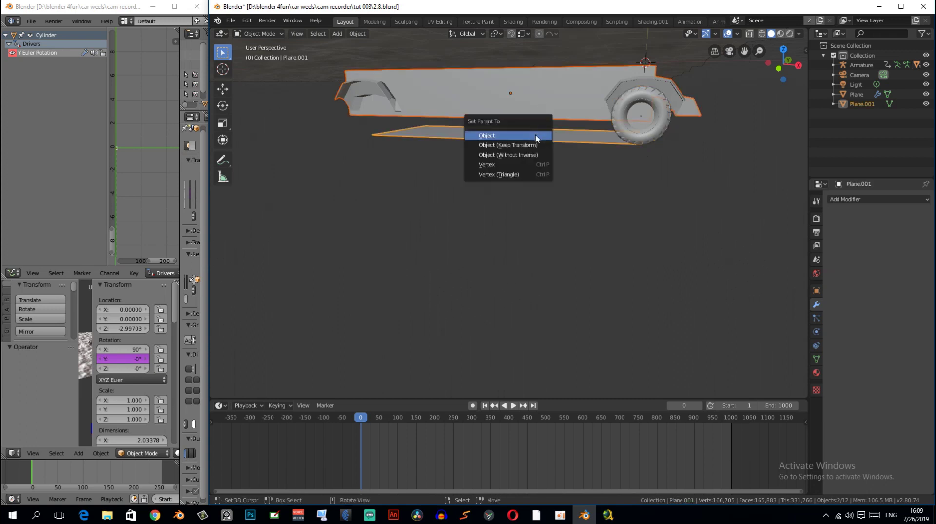
{"action": "left_click", "coordinate": [535, 136]}
{"action": "left_click", "coordinate": [539, 139]}
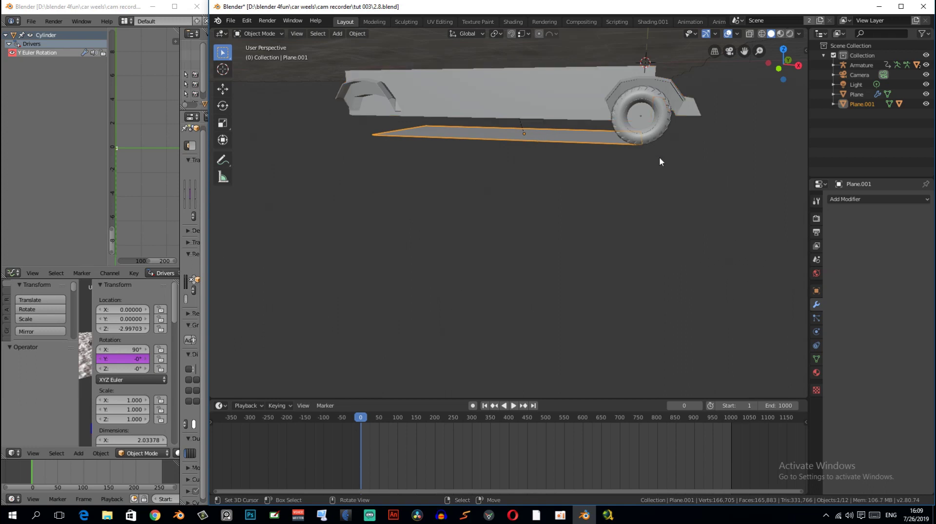
{"action": "left_click", "coordinate": [816, 291]}
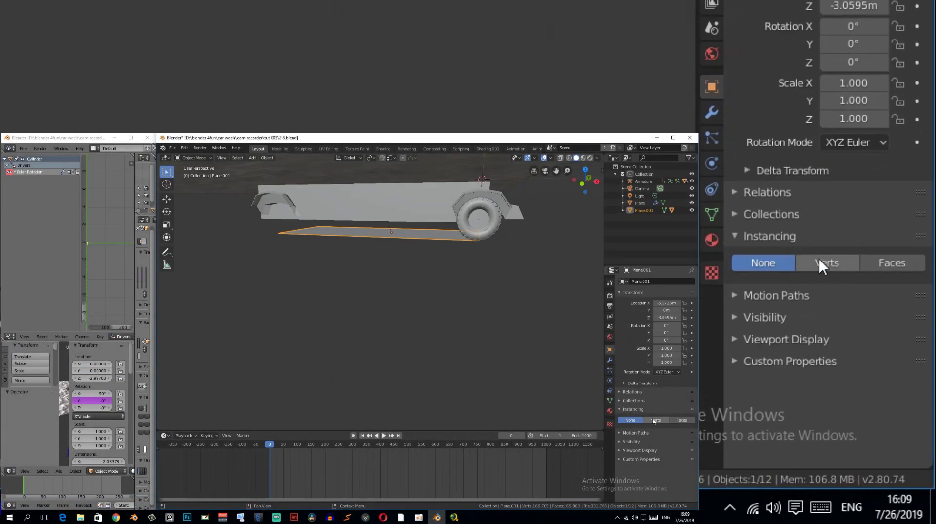
- Switch Plane.001's instancing between Faces and Verts, ending on Faces
{"action": "left_click", "coordinate": [683, 421]}
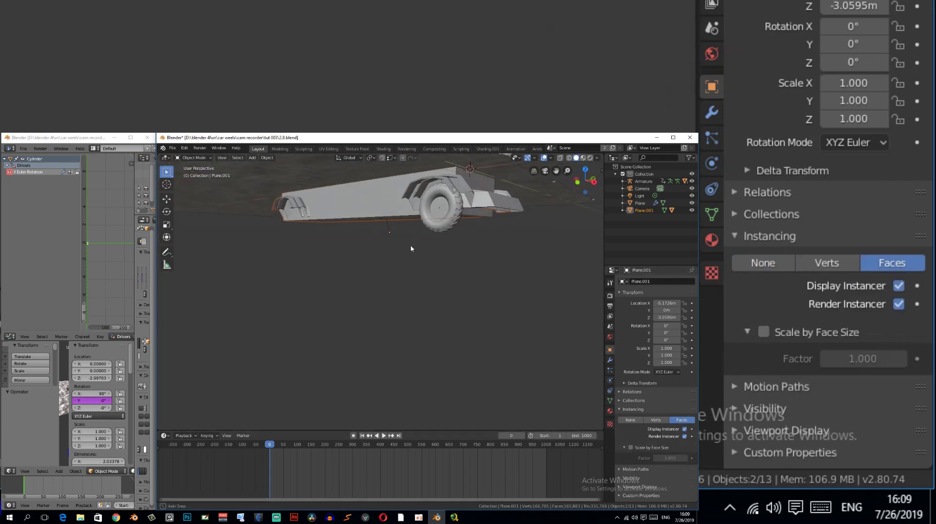
{"action": "middle_click_drag", "start_coordinate": [410, 249], "coordinate": [413, 245]}
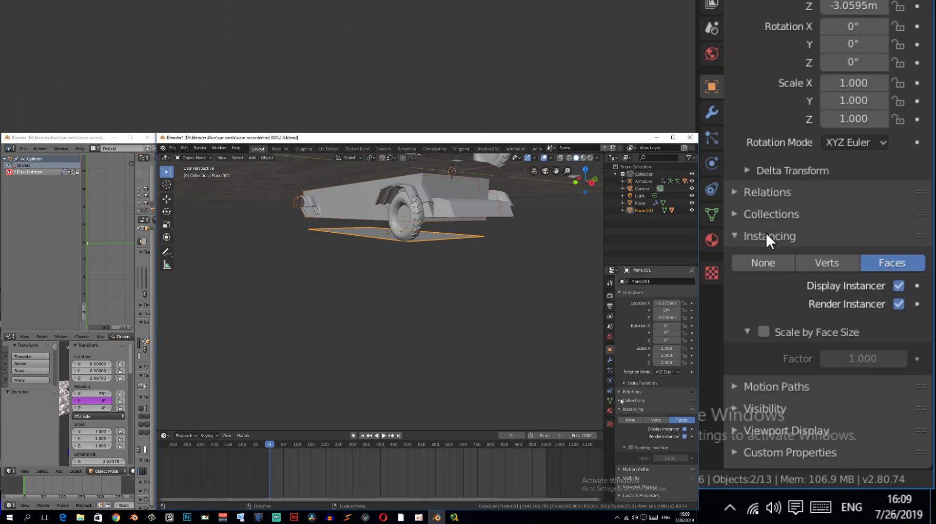
{"action": "left_click", "coordinate": [656, 419]}
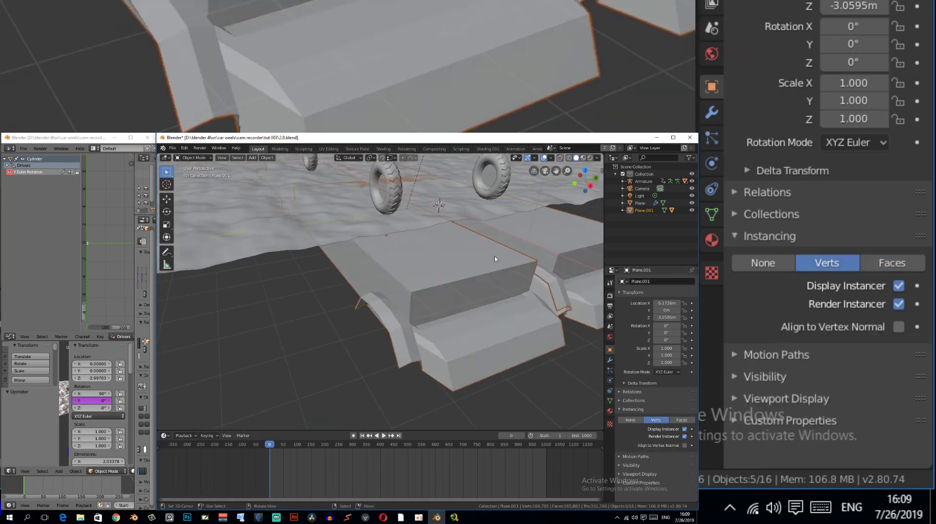
{"action": "middle_click_drag", "start_coordinate": [494, 256], "coordinate": [540, 253]}
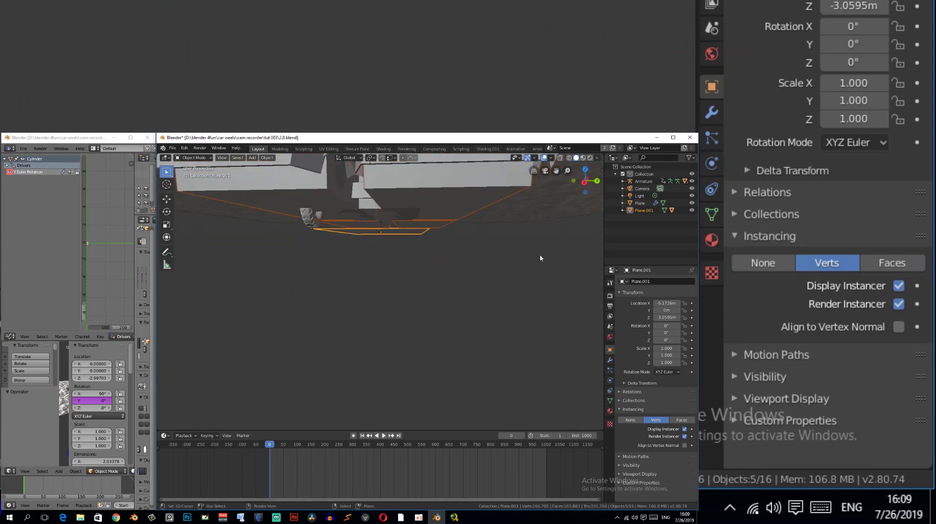
{"action": "left_click", "coordinate": [674, 420]}
{"action": "middle_click_drag", "start_coordinate": [390, 229], "coordinate": [419, 226]}
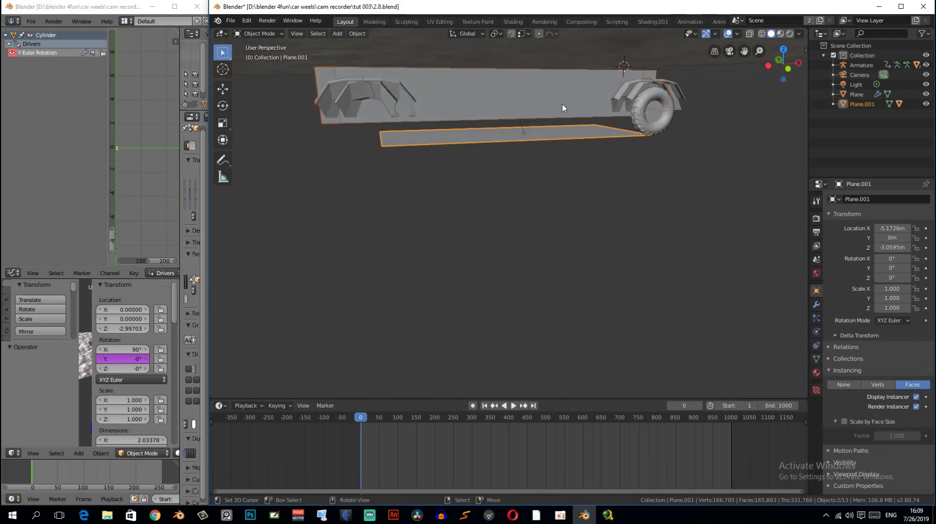
{"action": "mouse_move", "coordinate": [563, 104]}
{"action": "middle_mouse_down"}
{"action": "mouse_move", "coordinate": [533, 88]}
{"action": "mouse_move", "coordinate": [603, 110]}
{"action": "mouse_move", "coordinate": [531, 96]}
{"action": "mouse_move", "coordinate": [543, 103]}
{"action": "middle_mouse_up"}
- Give Plane.001 an Array modifier with count 1, toggle constant offset, and apply it
{"action": "left_click", "coordinate": [817, 305]}
{"action": "left_click", "coordinate": [905, 200]}
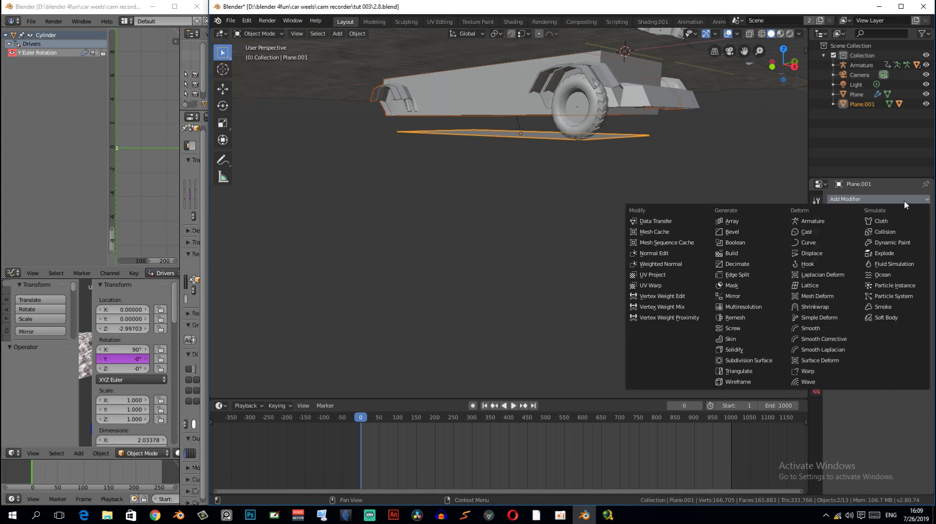
{"action": "left_click", "coordinate": [756, 226]}
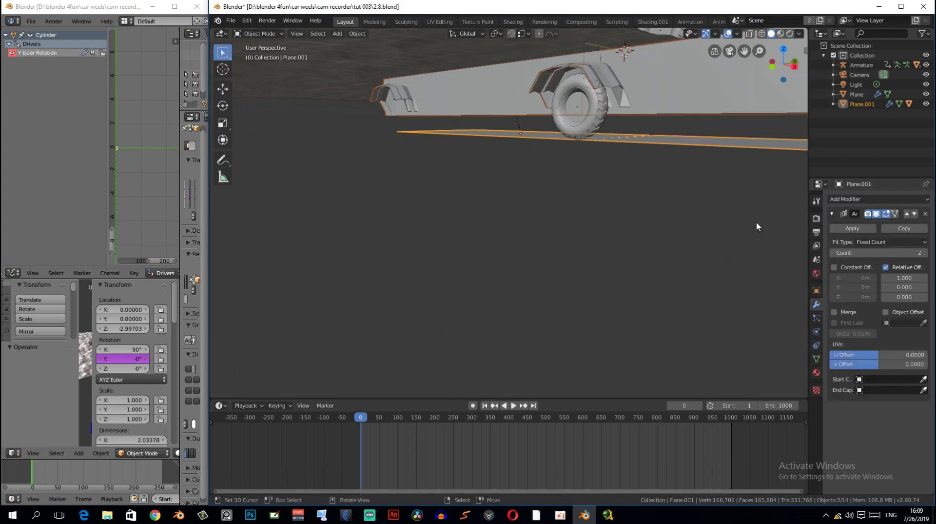
{"action": "left_click", "coordinate": [903, 252]}
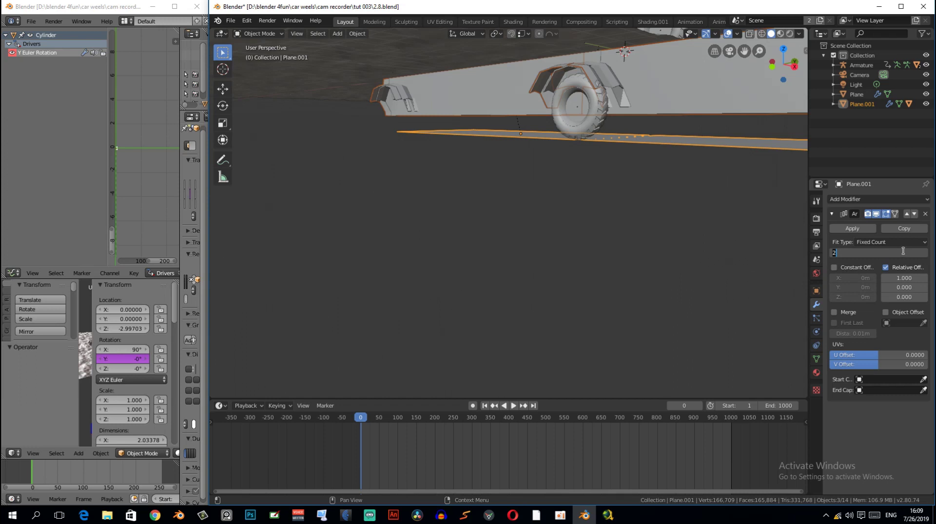
{"action": "type", "text": "1"}
{"action": "key", "text": "Return"}
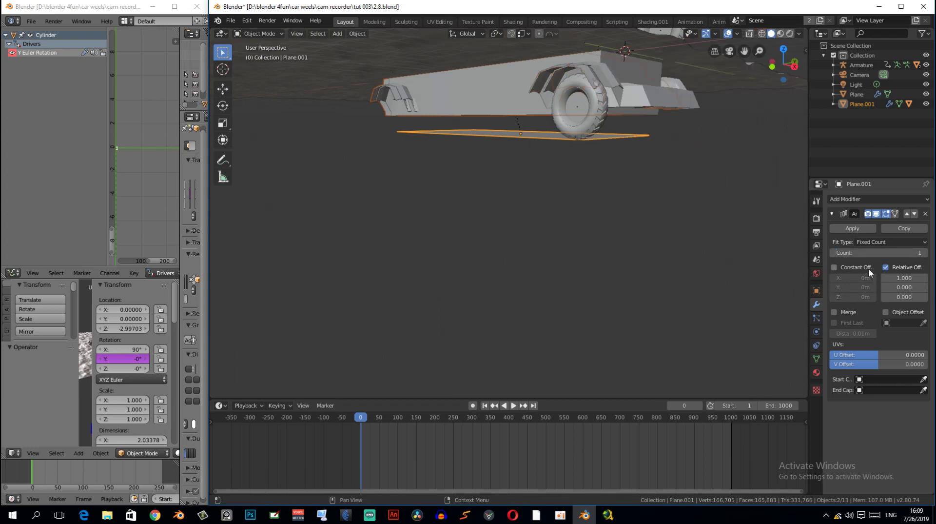
{"action": "left_click", "coordinate": [834, 268]}
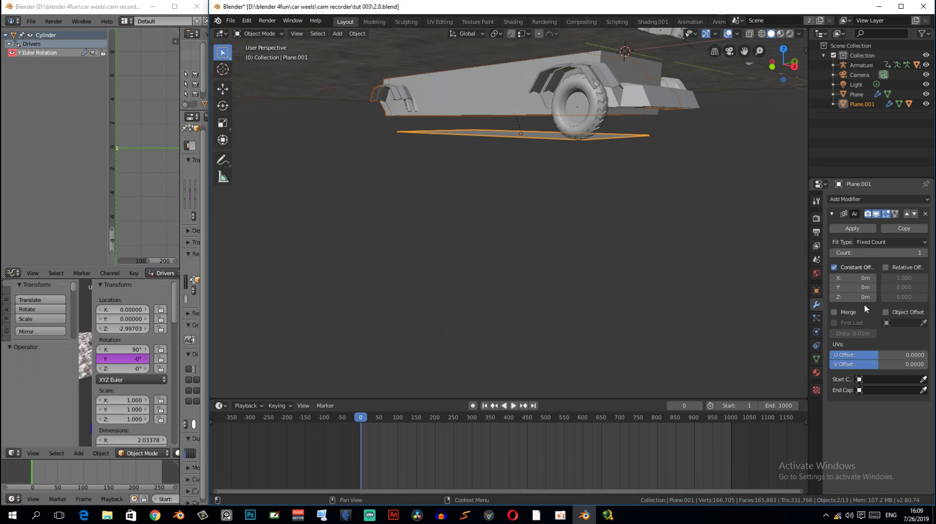
{"action": "middle_click_drag", "start_coordinate": [673, 180], "coordinate": [572, 191]}
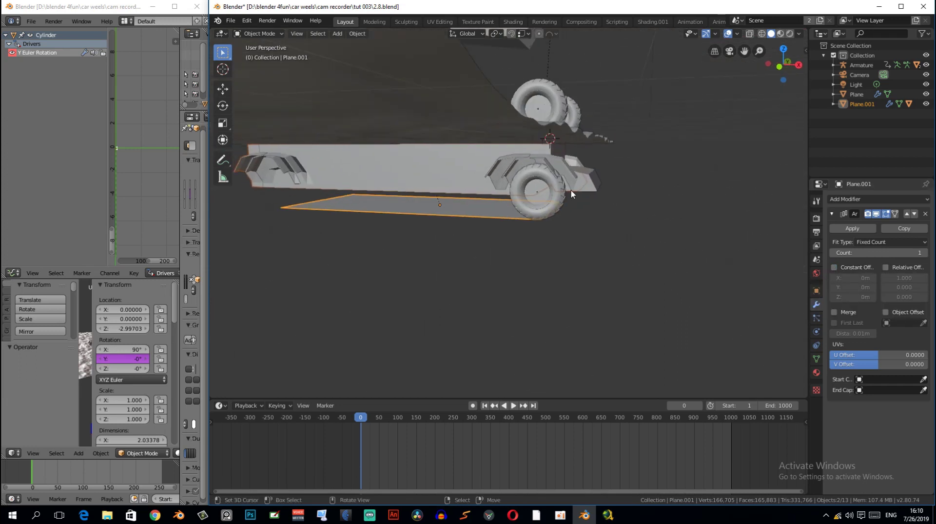
{"action": "middle_click_drag", "start_coordinate": [507, 177], "coordinate": [499, 218]}
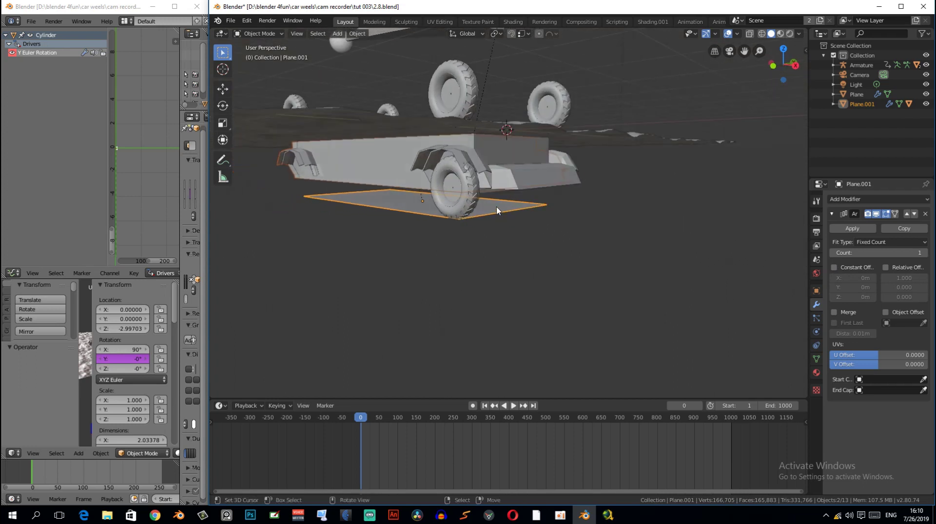
{"action": "left_click", "coordinate": [840, 229]}
- Add a Shrinkwrap modifier targeting the terrain Plane in Project mode along Z
{"action": "left_click", "coordinate": [847, 200]}
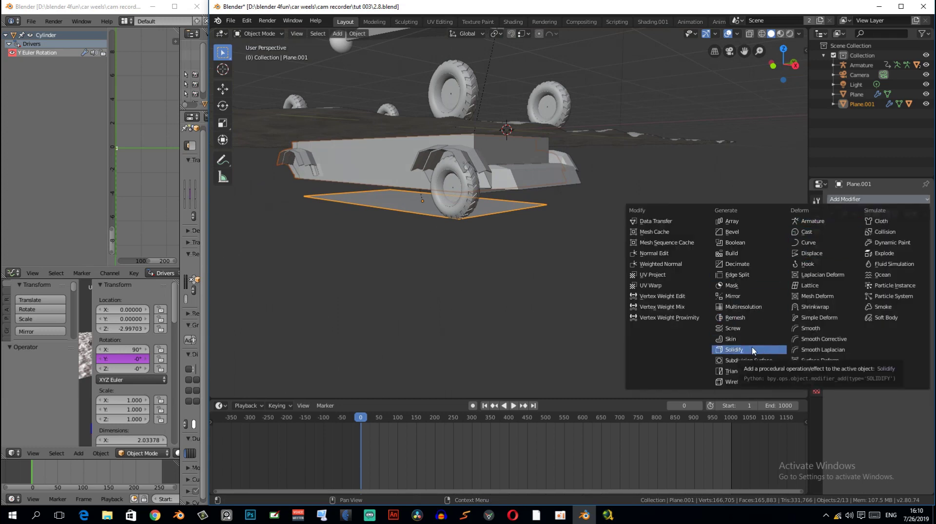
{"action": "left_click", "coordinate": [813, 307]}
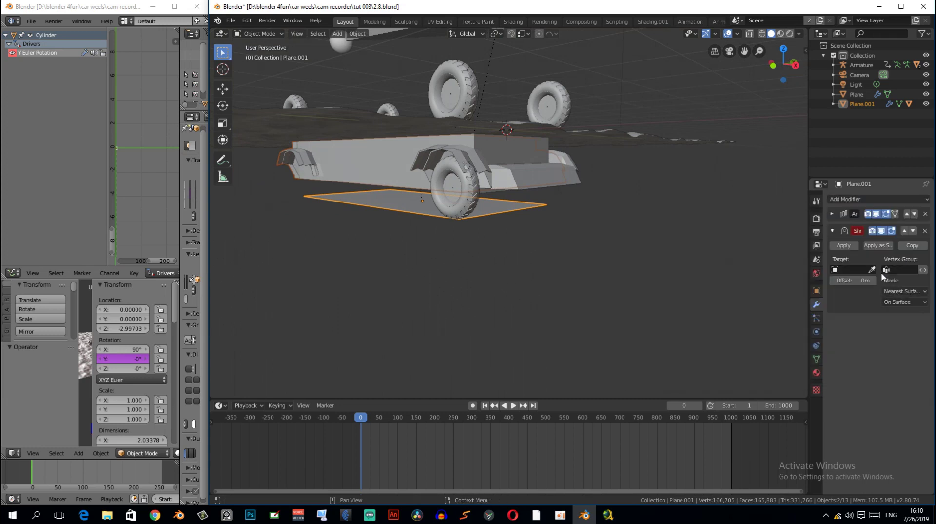
{"action": "left_click", "coordinate": [663, 129]}
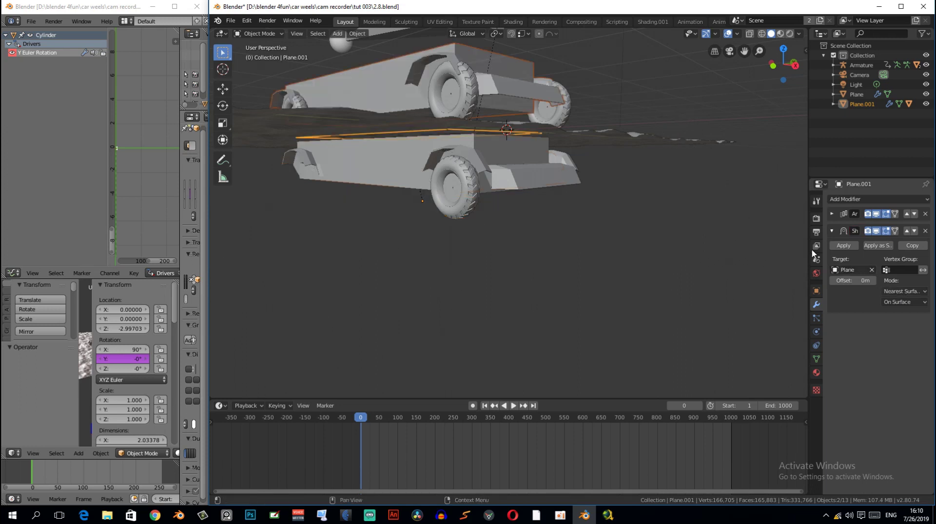
{"action": "middle_click_drag", "start_coordinate": [653, 160], "coordinate": [628, 149]}
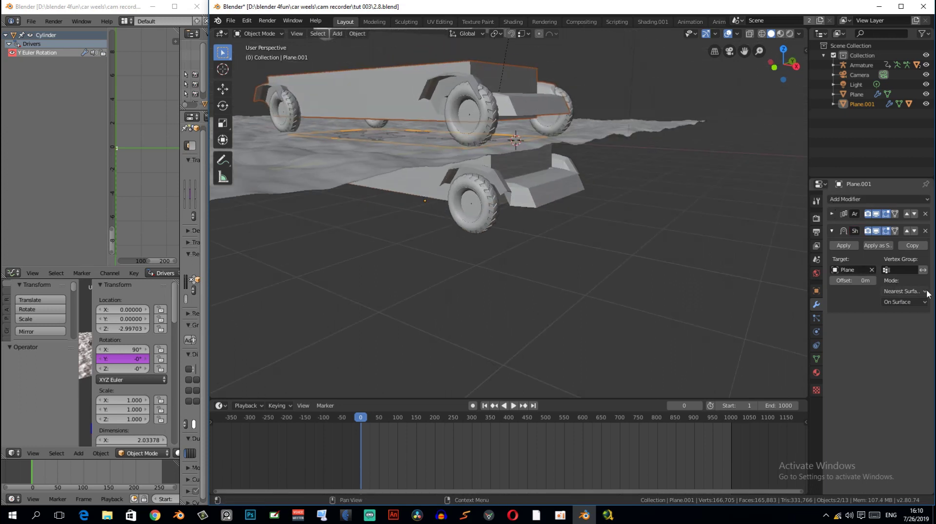
{"action": "left_click", "coordinate": [908, 291]}
{"action": "left_click", "coordinate": [877, 306]}
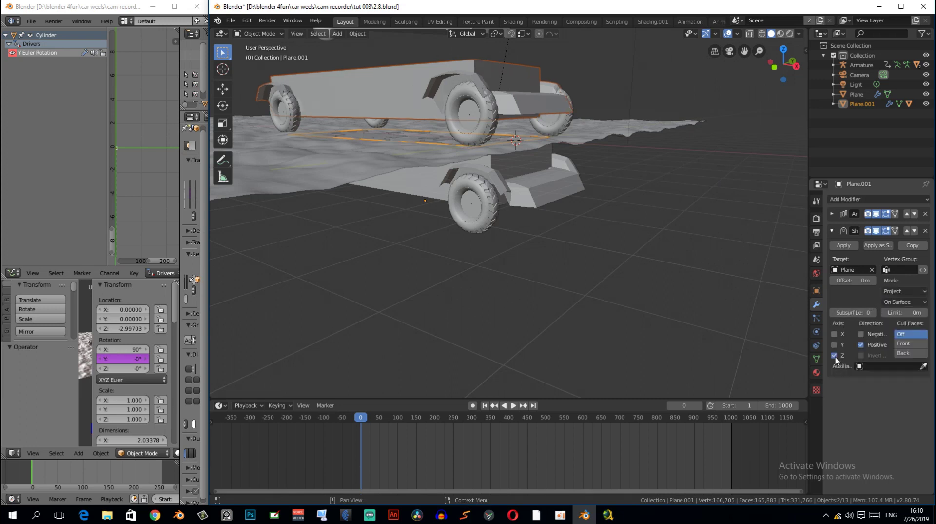
{"action": "mouse_move", "coordinate": [623, 183]}
{"action": "middle_mouse_down"}
{"action": "mouse_move", "coordinate": [551, 136]}
{"action": "mouse_move", "coordinate": [665, 142]}
{"action": "mouse_move", "coordinate": [675, 126]}
{"action": "mouse_move", "coordinate": [531, 195]}
{"action": "mouse_move", "coordinate": [517, 185]}
{"action": "mouse_move", "coordinate": [513, 156]}
{"action": "mouse_move", "coordinate": [581, 173]}
{"action": "mouse_move", "coordinate": [558, 142]}
{"action": "mouse_move", "coordinate": [527, 178]}
{"action": "middle_mouse_up"}
- Move the car body (Cube) 0.538 m along X and save the file
{"action": "left_click", "coordinate": [521, 174]}
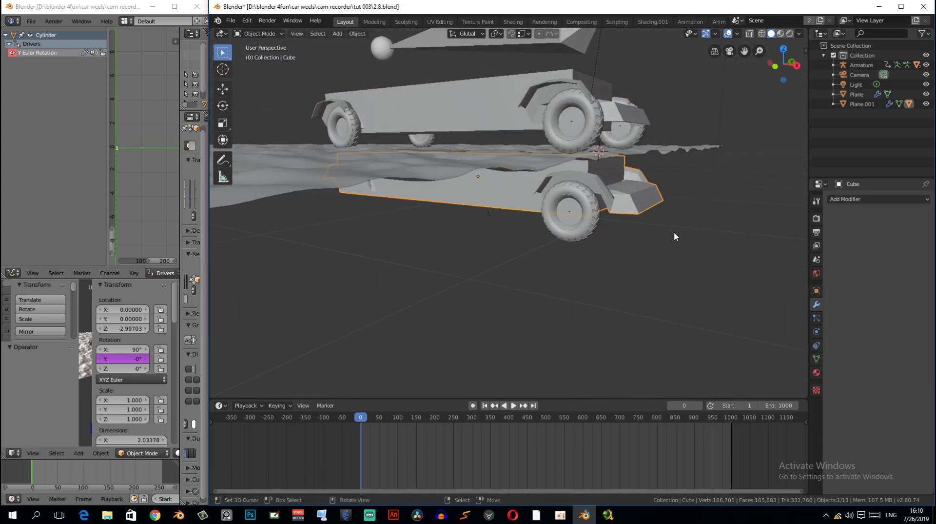
{"action": "key", "text": "g"}
{"action": "key", "text": "x"}
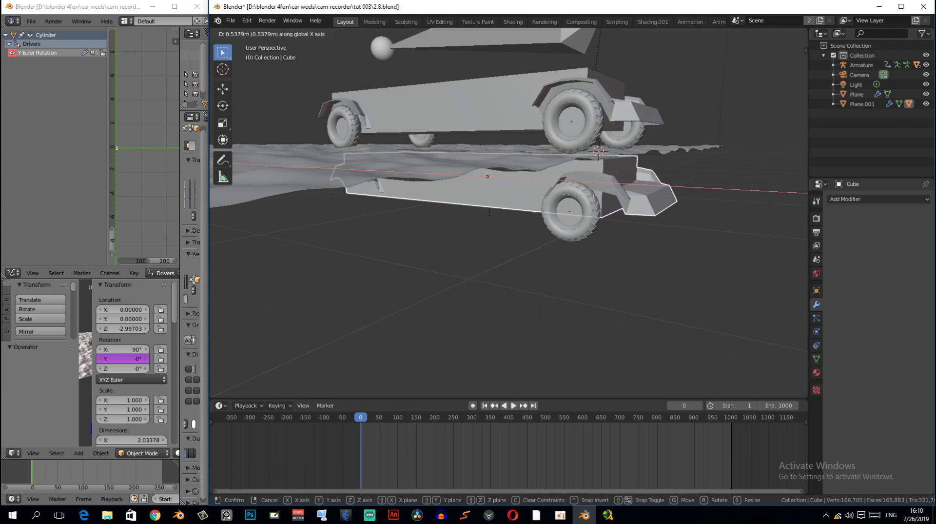
{"action": "key", "text": "Return"}
{"action": "mouse_move", "coordinate": [487, 134]}
{"action": "middle_mouse_down"}
{"action": "mouse_move", "coordinate": [603, 139]}
{"action": "mouse_move", "coordinate": [618, 125]}
{"action": "mouse_move", "coordinate": [568, 121]}
{"action": "mouse_move", "coordinate": [480, 145]}
{"action": "mouse_move", "coordinate": [456, 140]}
{"action": "middle_mouse_up"}
{"action": "key", "text": "ctrl+s"}
- Preview the animation from the left orthographic view, then return to frame 0
{"action": "mouse_move", "coordinate": [508, 125]}
{"action": "middle_mouse_down"}
{"action": "mouse_move", "coordinate": [557, 121]}
{"action": "mouse_move", "coordinate": [541, 152]}
{"action": "mouse_move", "coordinate": [516, 155]}
{"action": "mouse_move", "coordinate": [530, 144]}
{"action": "mouse_move", "coordinate": [572, 186]}
{"action": "mouse_move", "coordinate": [618, 181]}
{"action": "middle_mouse_up"}
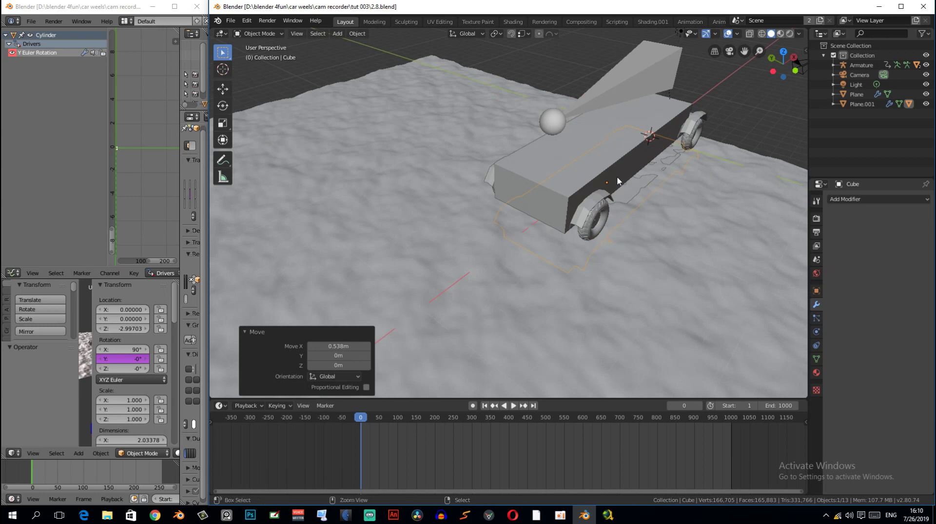
{"action": "key", "text": "ctrl+KP_3"}
{"action": "scroll", "coordinate": [617, 176], "scroll_direction": "up", "scroll_amount": 2}
{"action": "scroll", "coordinate": [686, 199], "scroll_direction": "up", "scroll_amount": 2}
{"action": "scroll", "coordinate": [687, 204], "scroll_direction": "up", "scroll_amount": 2}
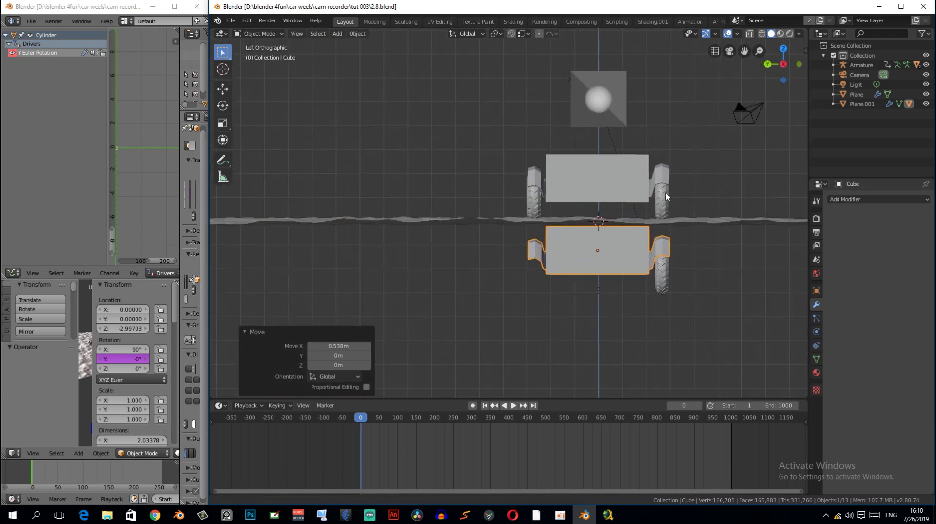
{"action": "scroll", "coordinate": [592, 250], "scroll_direction": "up", "scroll_amount": 2}
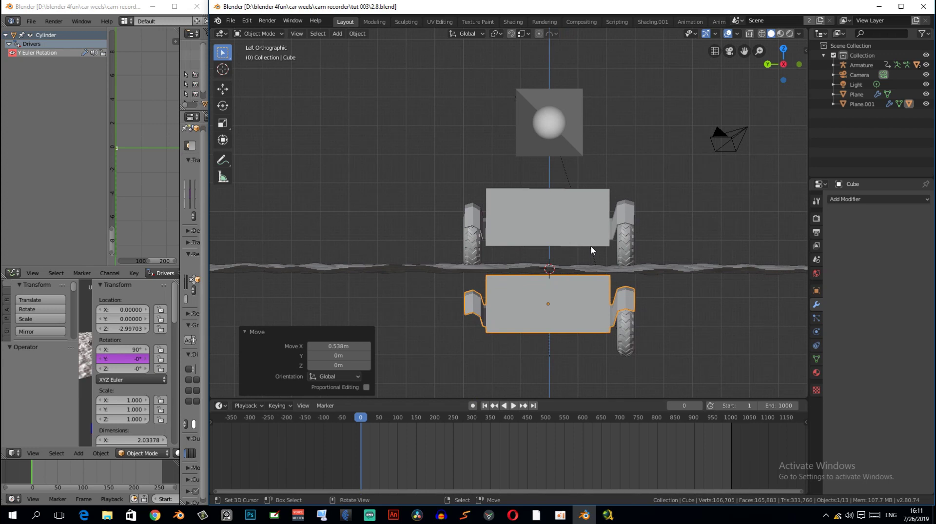
{"action": "key", "text": "space"}
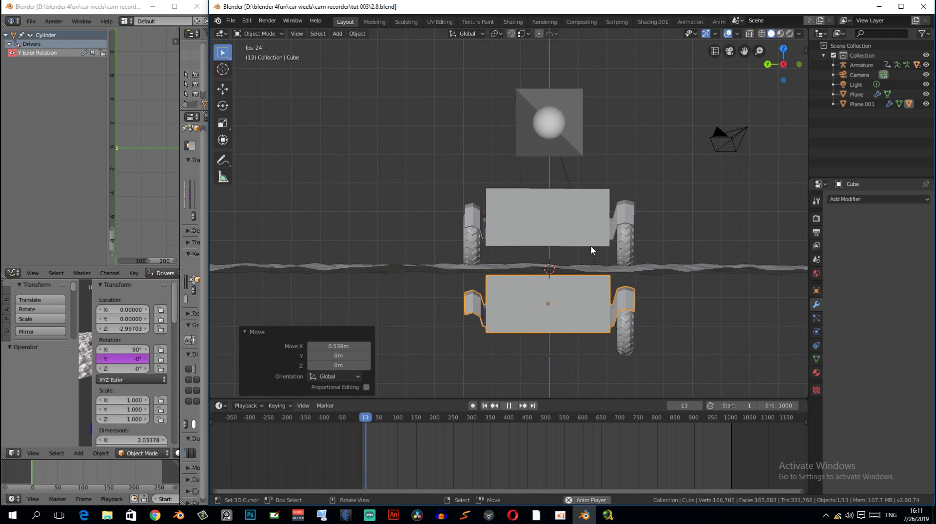
{"action": "scroll", "coordinate": [625, 251], "scroll_direction": "up", "scroll_amount": 4}
{"action": "key", "text": "space"}
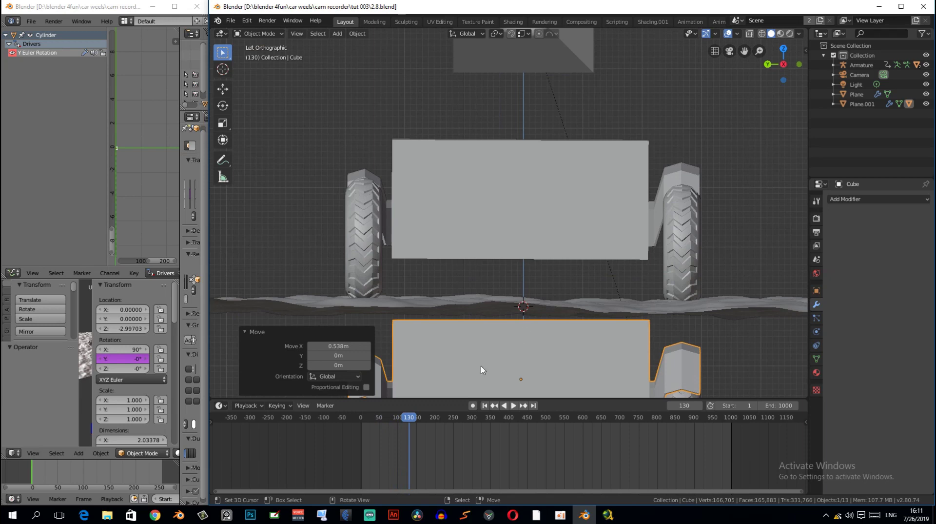
{"action": "key", "text": "ctrl+z"}
{"action": "mouse_move", "coordinate": [520, 186]}
{"action": "middle_mouse_down"}
{"action": "mouse_move", "coordinate": [543, 223]}
{"action": "mouse_move", "coordinate": [564, 202]}
{"action": "middle_mouse_up"}
- Parent the shrinkwrapped Plane.001 to the Armature as Object
{"action": "left_click", "coordinate": [564, 202]}
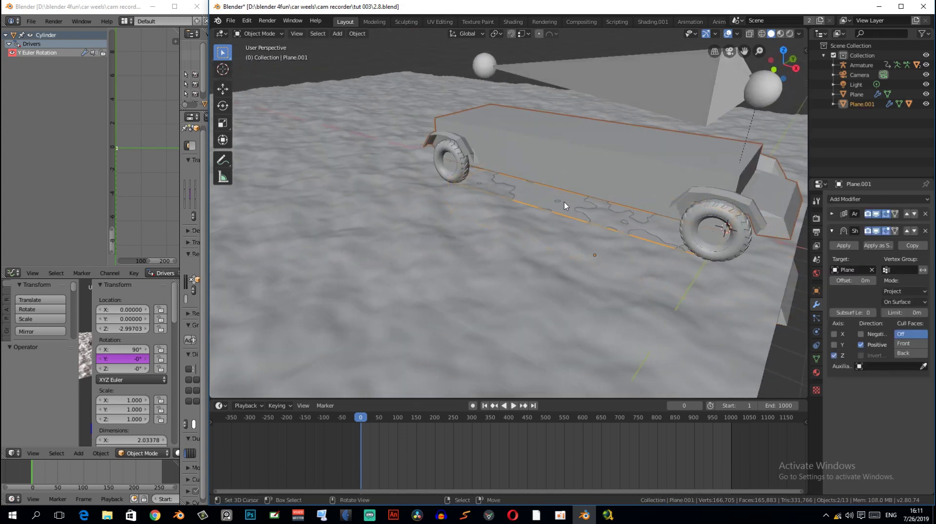
{"action": "left_click", "coordinate": [661, 68]}
{"action": "mouse_move", "coordinate": [661, 69]}
{"action": "middle_mouse_down"}
{"action": "mouse_move", "coordinate": [638, 125]}
{"action": "mouse_move", "coordinate": [654, 122]}
{"action": "middle_mouse_up"}
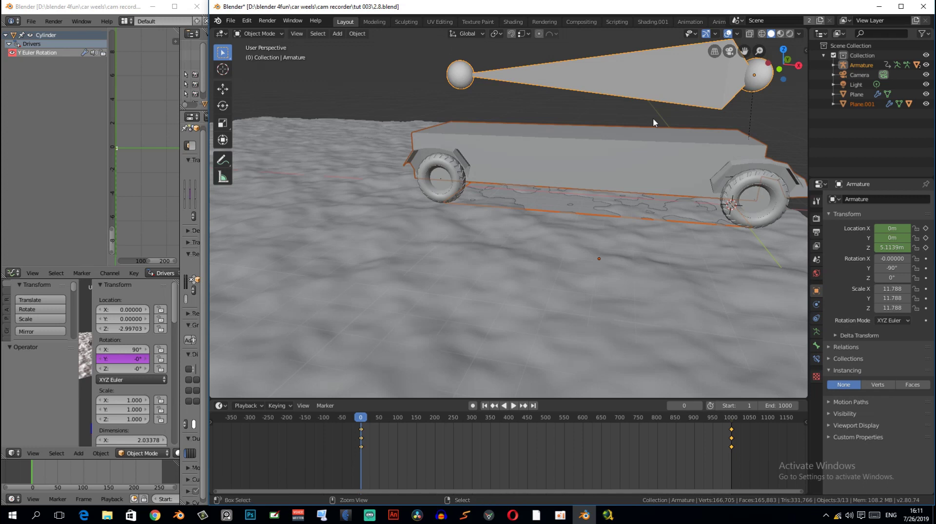
{"action": "key", "text": "ctrl+p"}
{"action": "left_click", "coordinate": [653, 118]}
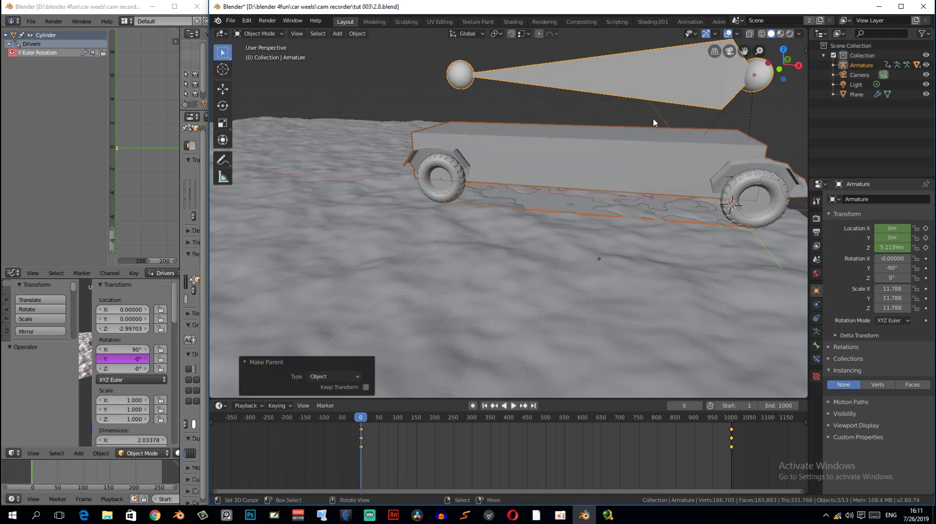
- Play the animation from the left view, watching the car drive across the terrain at ground level
{"action": "key", "text": "ctrl+KP_3"}
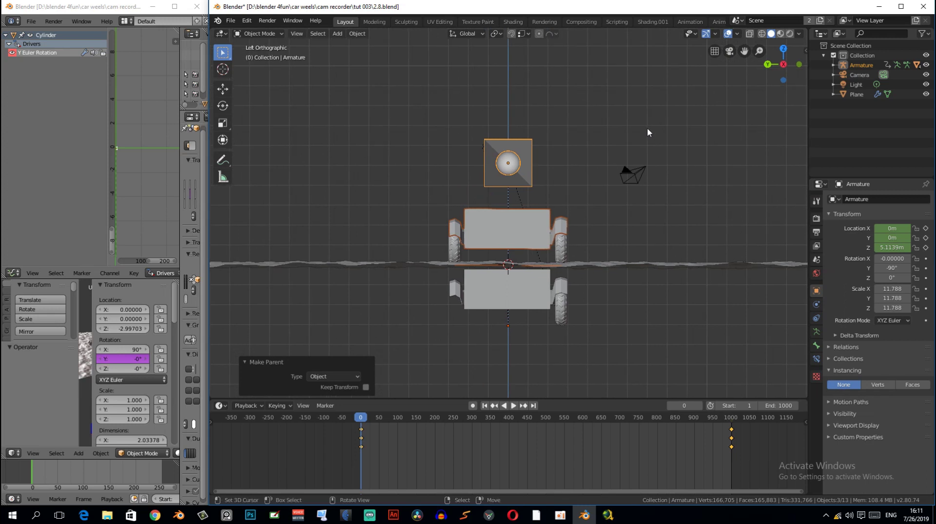
{"action": "left_click", "coordinate": [648, 132]}
{"action": "scroll", "coordinate": [564, 149], "scroll_direction": "up", "scroll_amount": 3}
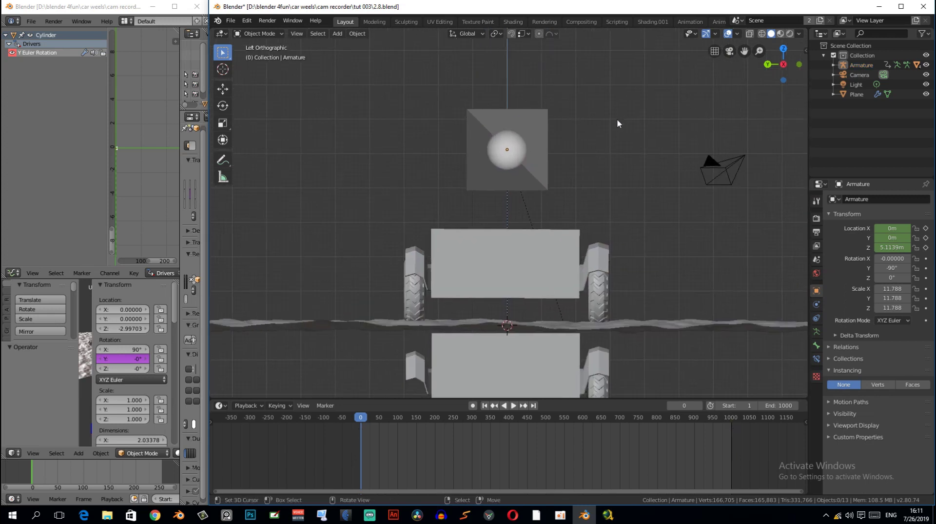
{"action": "key", "text": "space"}
{"action": "scroll", "coordinate": [606, 194], "scroll_direction": "up", "scroll_amount": 2}
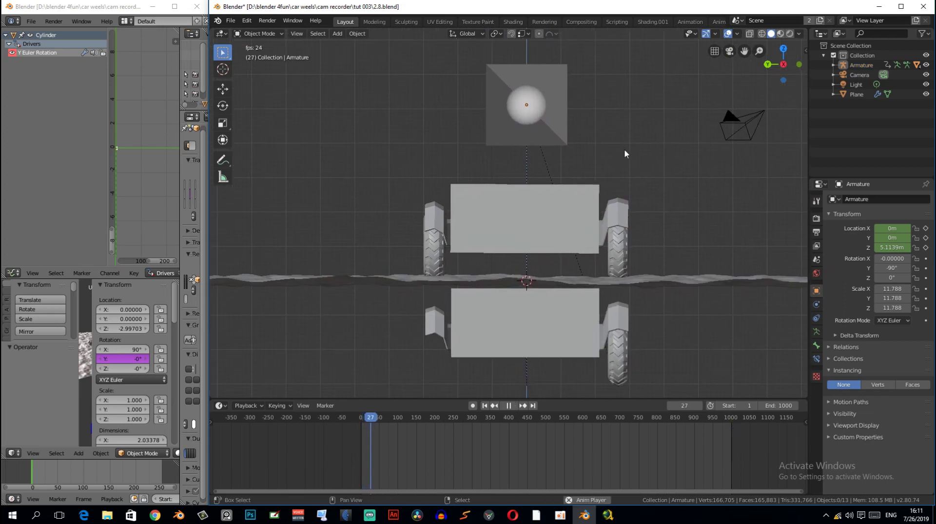
{"action": "middle_click_drag", "start_coordinate": [629, 151], "coordinate": [651, 122], "text": "shift"}
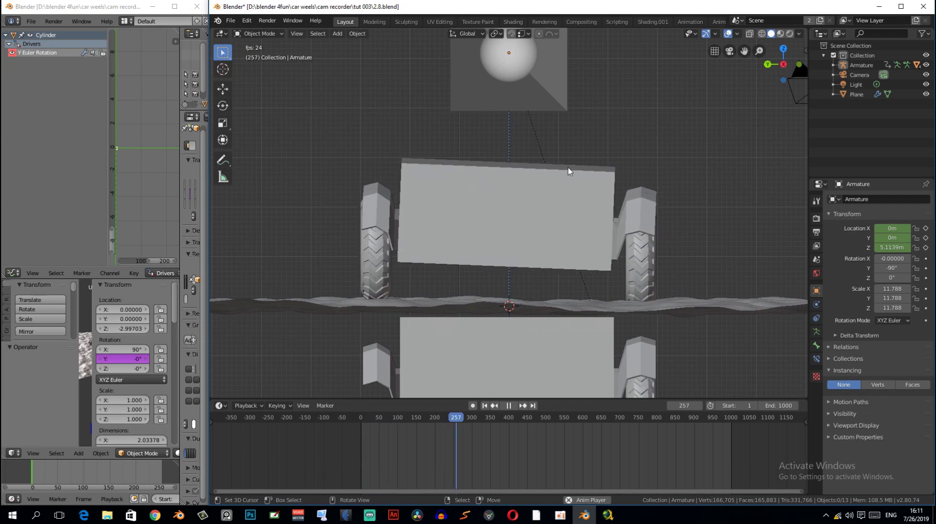
{"action": "middle_click_drag", "start_coordinate": [625, 169], "coordinate": [549, 191]}
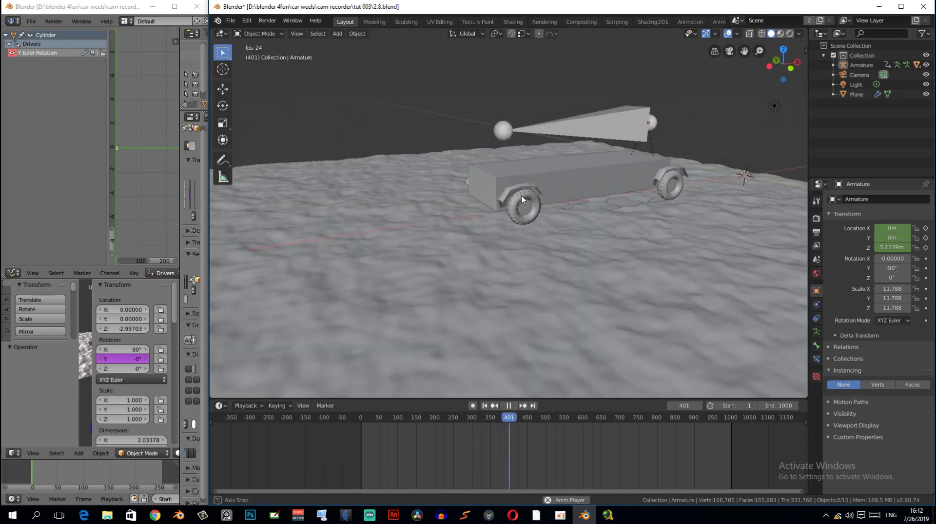
{"action": "scroll", "coordinate": [522, 197], "scroll_direction": "up", "scroll_amount": 5}
{"action": "middle_click_drag", "start_coordinate": [521, 197], "coordinate": [547, 181]}
{"action": "scroll", "coordinate": [548, 182], "scroll_direction": "down", "scroll_amount": 5}
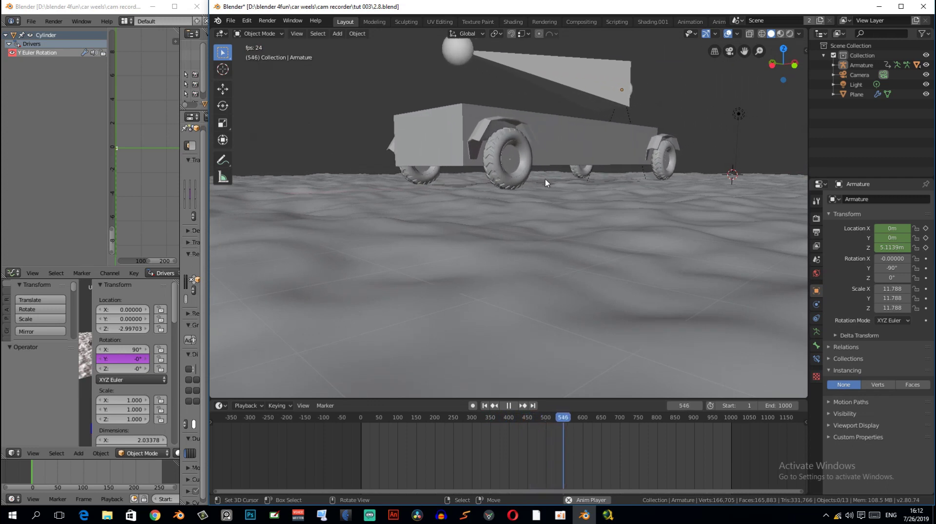
{"action": "mouse_move", "coordinate": [519, 181]}
{"action": "middle_mouse_down"}
{"action": "mouse_move", "coordinate": [471, 194]}
{"action": "mouse_move", "coordinate": [518, 204]}
{"action": "middle_mouse_up"}
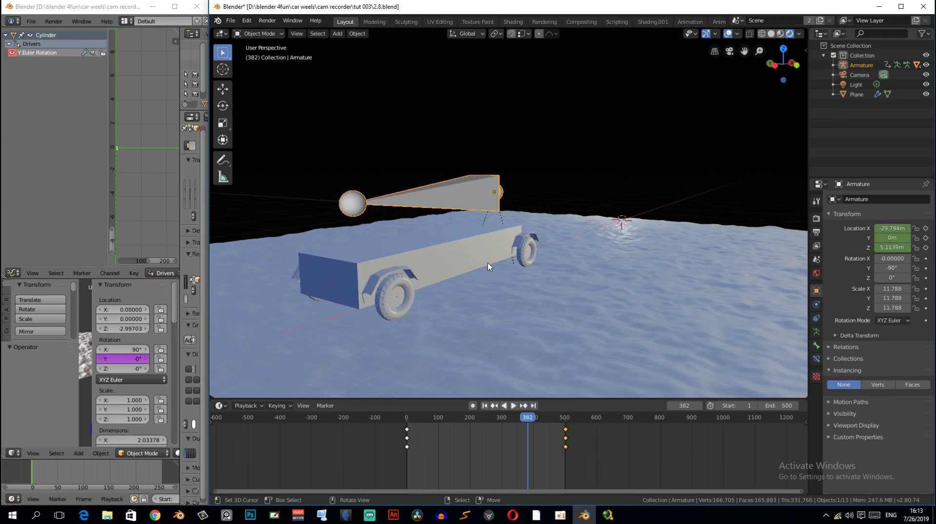
- Turn off Plane.001's Display Instancer and Render Instancer so only the car body shows
{"action": "mouse_move", "coordinate": [453, 293]}
{"action": "middle_mouse_down"}
{"action": "mouse_move", "coordinate": [560, 281]}
{"action": "mouse_move", "coordinate": [468, 290]}
{"action": "middle_mouse_up"}
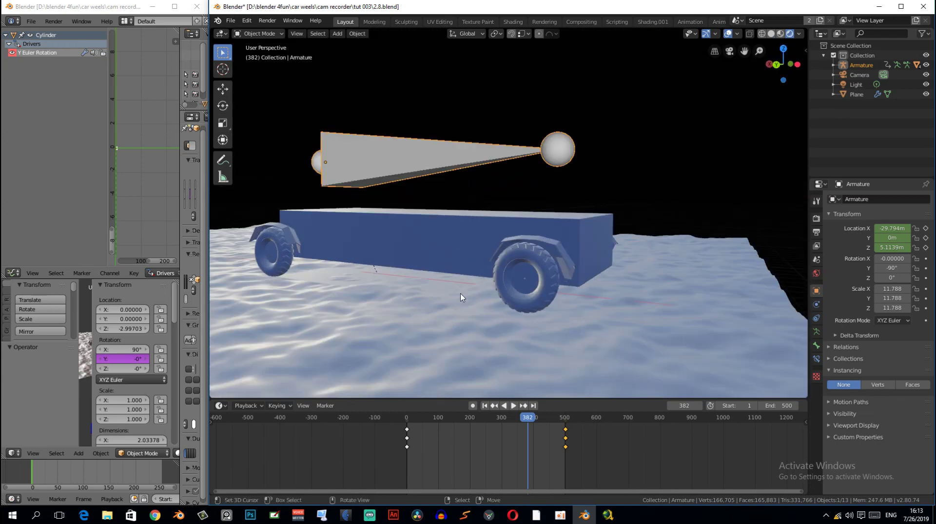
{"action": "scroll", "coordinate": [457, 292], "scroll_direction": "up", "scroll_amount": 2}
{"action": "left_click", "coordinate": [285, 289]}
{"action": "middle_click_drag", "start_coordinate": [296, 283], "coordinate": [395, 249]}
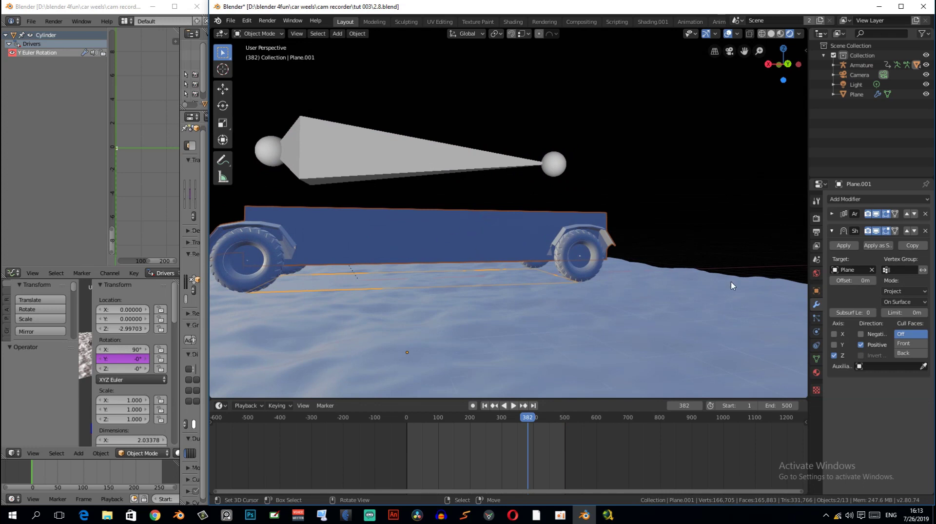
{"action": "left_click", "coordinate": [817, 290]}
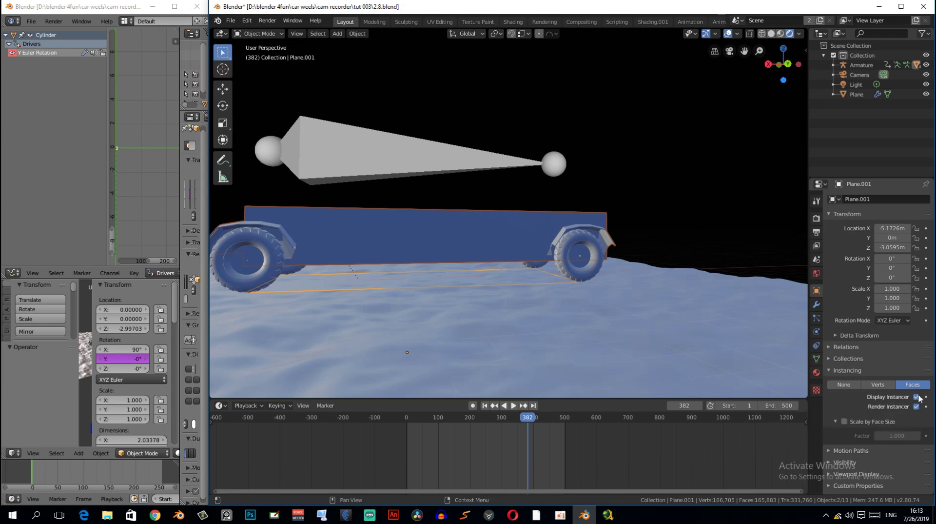
{"action": "middle_click_drag", "start_coordinate": [347, 234], "coordinate": [380, 239], "text": "shift"}
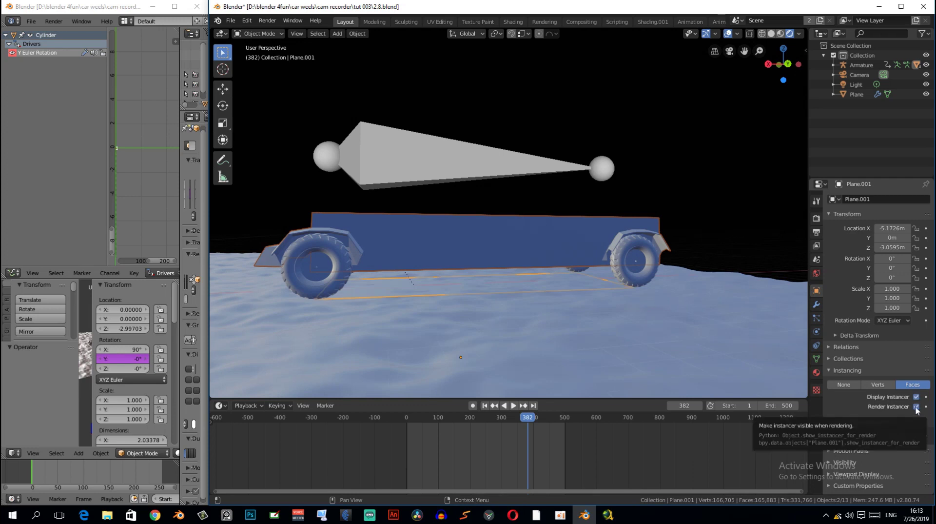
{"action": "left_click", "coordinate": [916, 407]}
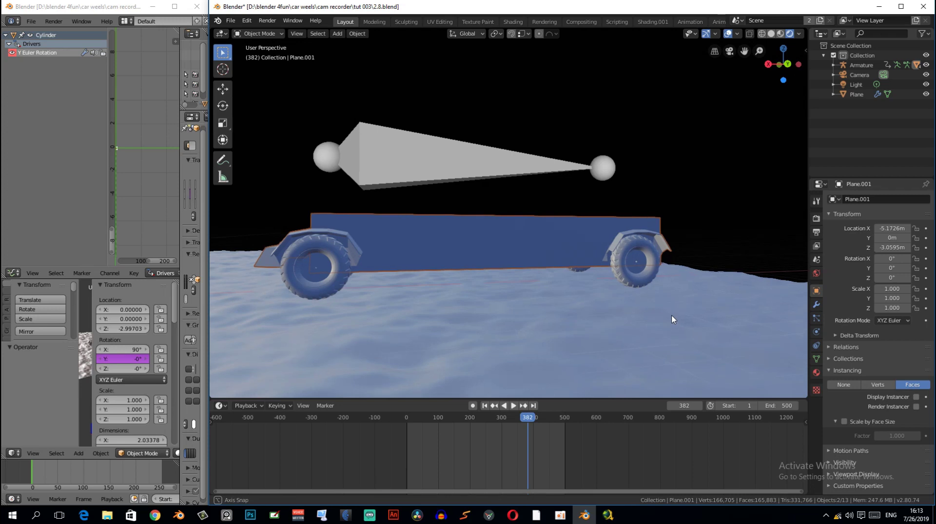
{"action": "middle_click_drag", "start_coordinate": [673, 319], "coordinate": [613, 331]}
- Rewind to the first frame and play the car driving animation
{"action": "key", "text": "Left"}
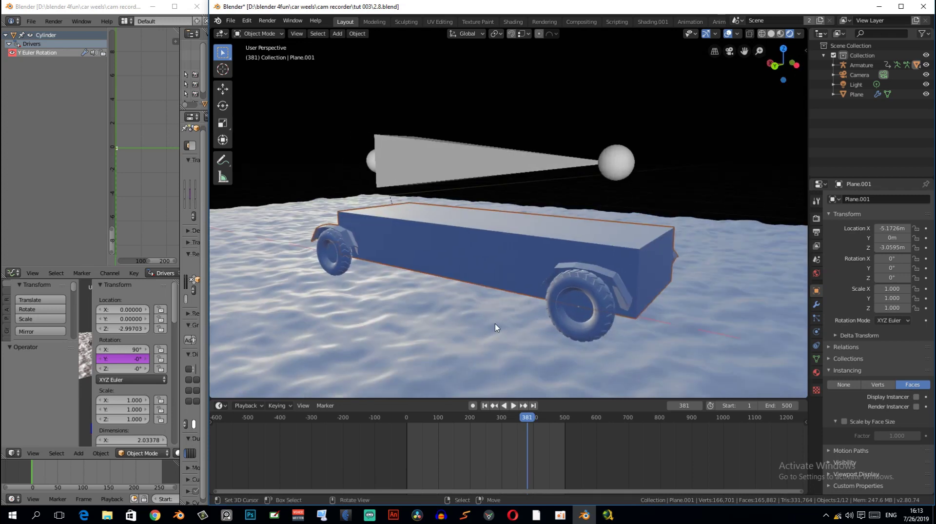
{"action": "key", "text": "shift+Left"}
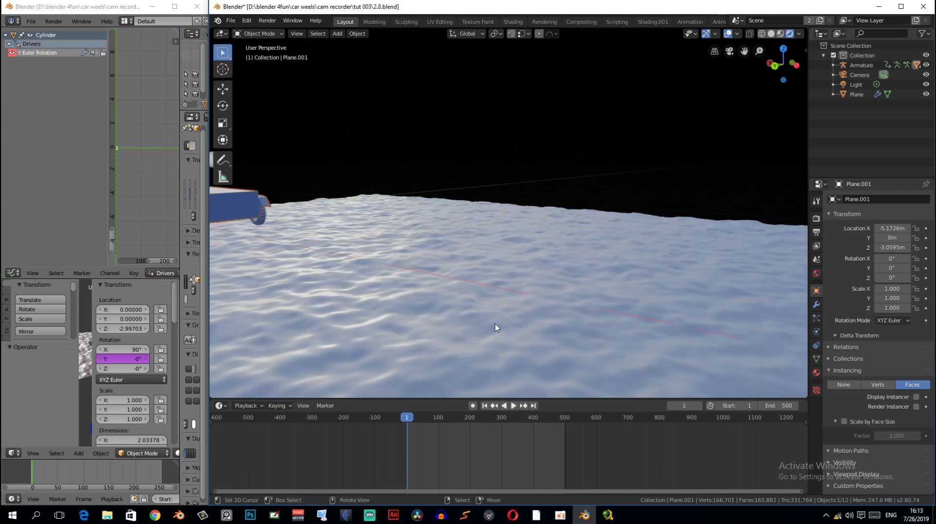
{"action": "scroll", "coordinate": [496, 323], "scroll_direction": "down", "scroll_amount": 5}
{"action": "scroll", "coordinate": [518, 333], "scroll_direction": "down", "scroll_amount": 3}
{"action": "scroll", "coordinate": [463, 293], "scroll_direction": "up", "scroll_amount": 3}
{"action": "mouse_move", "coordinate": [463, 293]}
{"action": "middle_mouse_down"}
{"action": "mouse_move", "coordinate": [548, 305]}
{"action": "mouse_move", "coordinate": [560, 330]}
{"action": "mouse_move", "coordinate": [577, 290]}
{"action": "middle_mouse_up"}
{"action": "scroll", "coordinate": [560, 330], "scroll_direction": "up", "scroll_amount": 2}
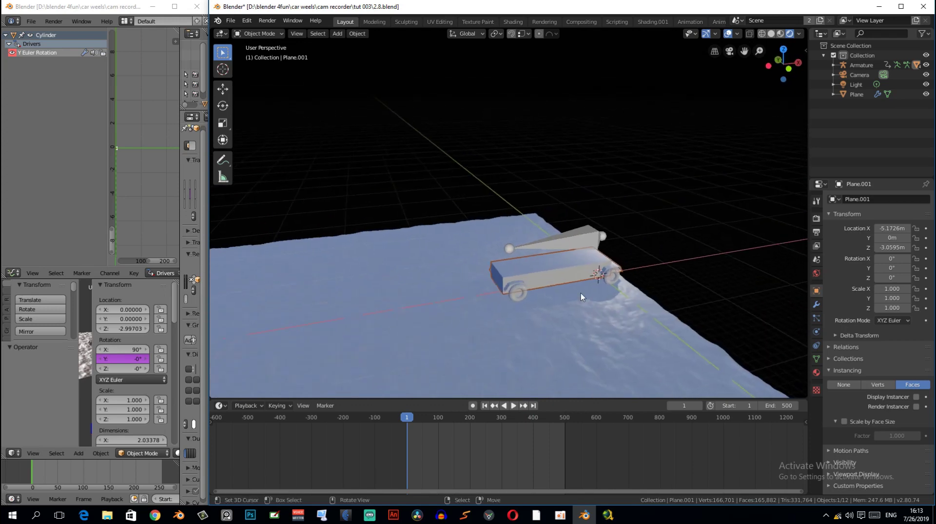
{"action": "key", "text": "alt+a"}
{"action": "key", "text": "space"}
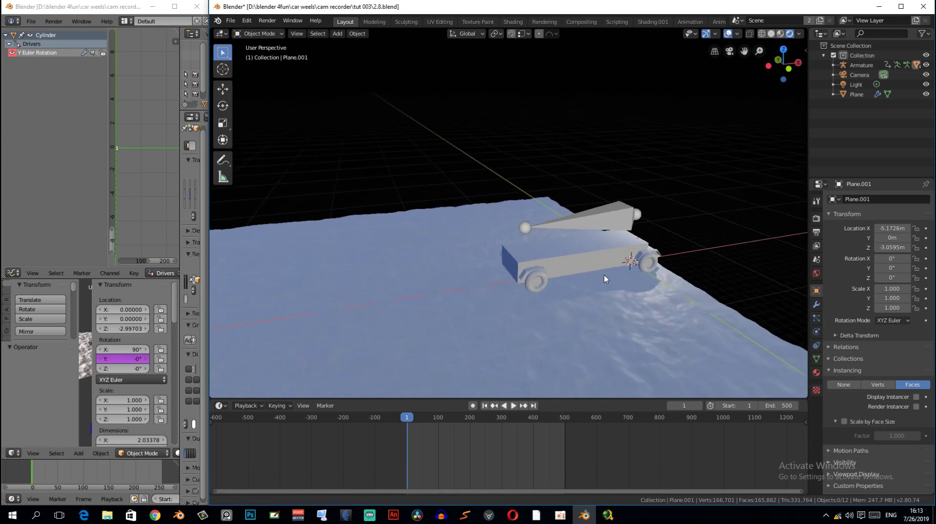
{"action": "middle_click_drag", "start_coordinate": [599, 276], "coordinate": [609, 262]}
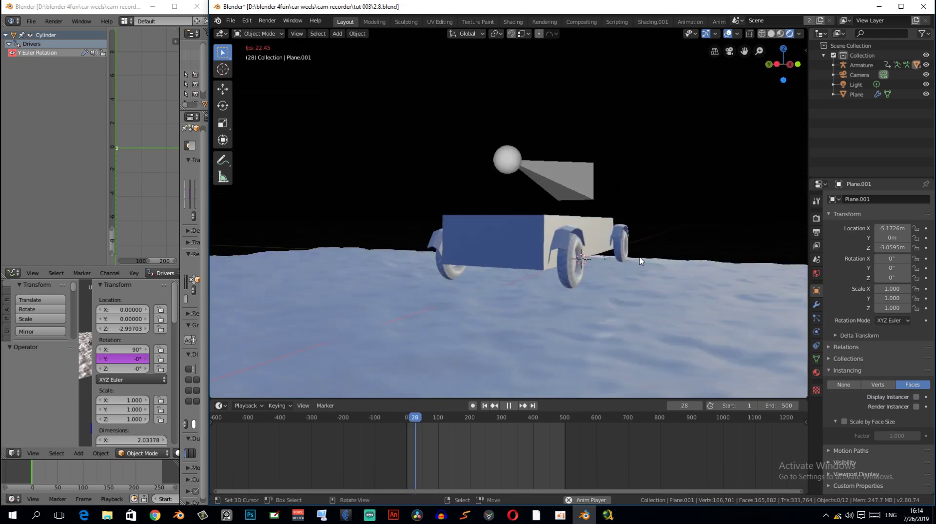
{"action": "key", "text": "space"}
- Move the armature's frame-500 end keyframes to frame 200 and save 2.8.blend
{"action": "left_click", "coordinate": [536, 202]}
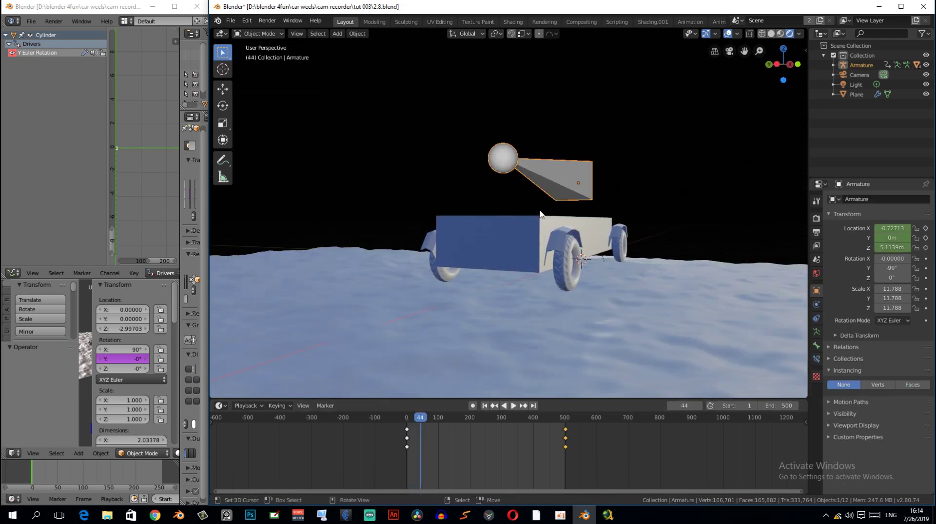
{"action": "scroll", "coordinate": [562, 436], "scroll_direction": "up", "scroll_amount": 2}
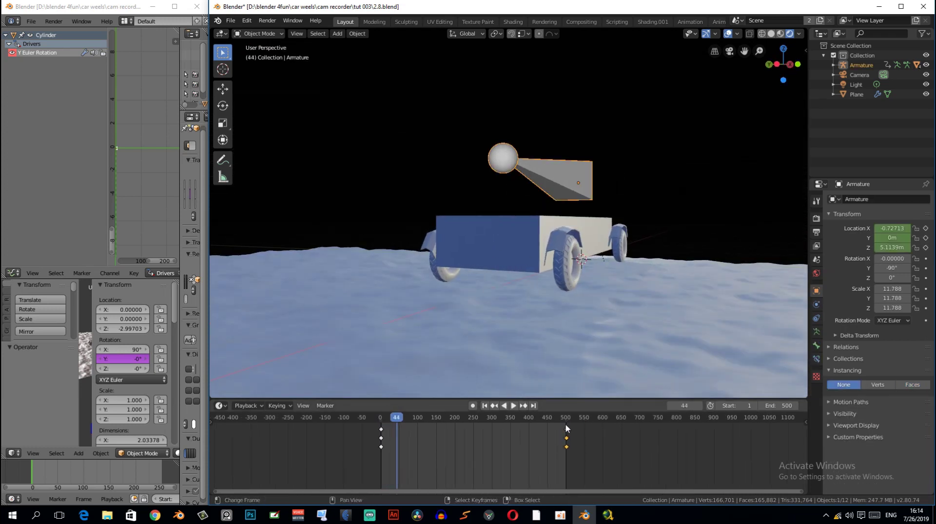
{"action": "key", "text": "g"}
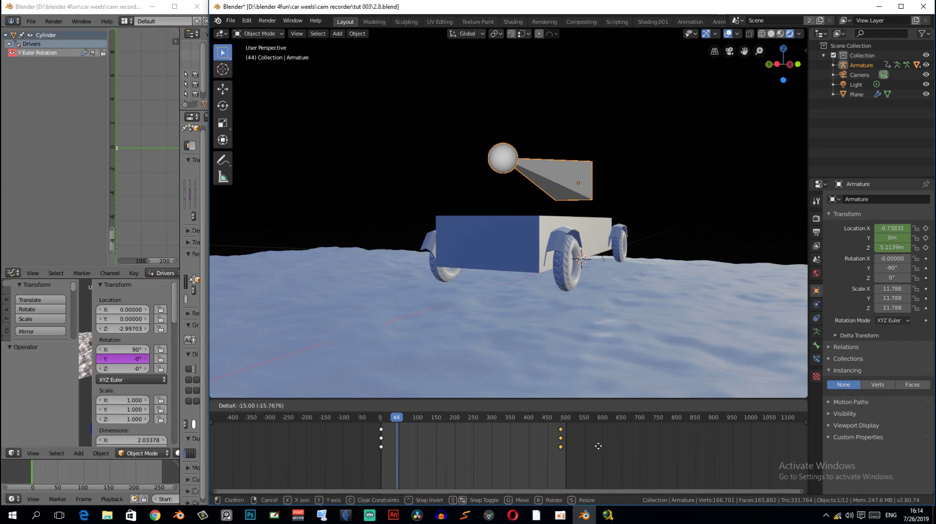
{"action": "left_click", "coordinate": [506, 449]}
{"action": "key", "text": "ctrl+s"}
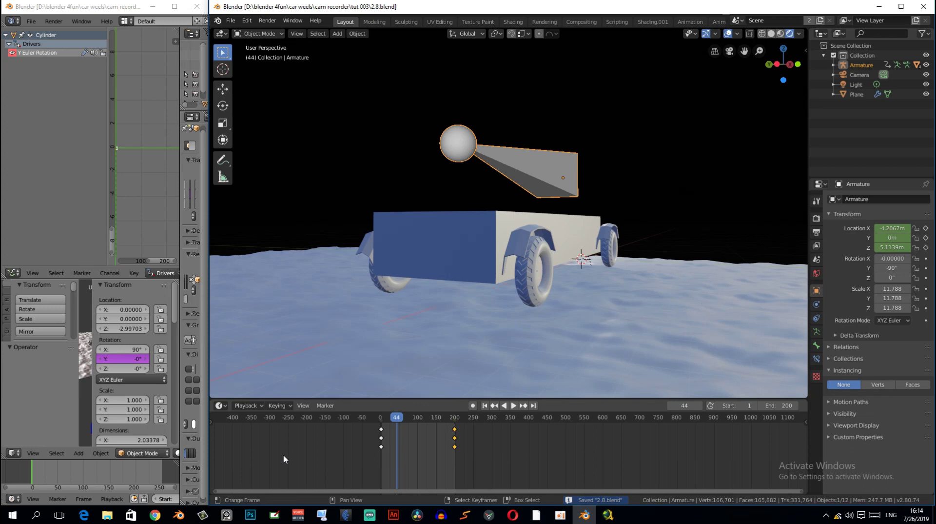
- Play back the shortened animation while orbiting around the car
{"action": "key", "text": "space"}
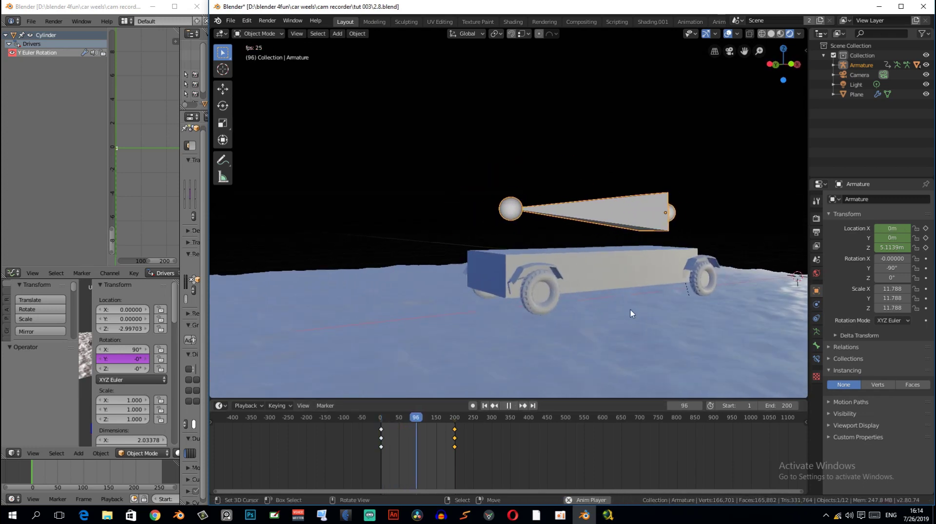
{"action": "middle_click_drag", "start_coordinate": [630, 312], "coordinate": [536, 323]}
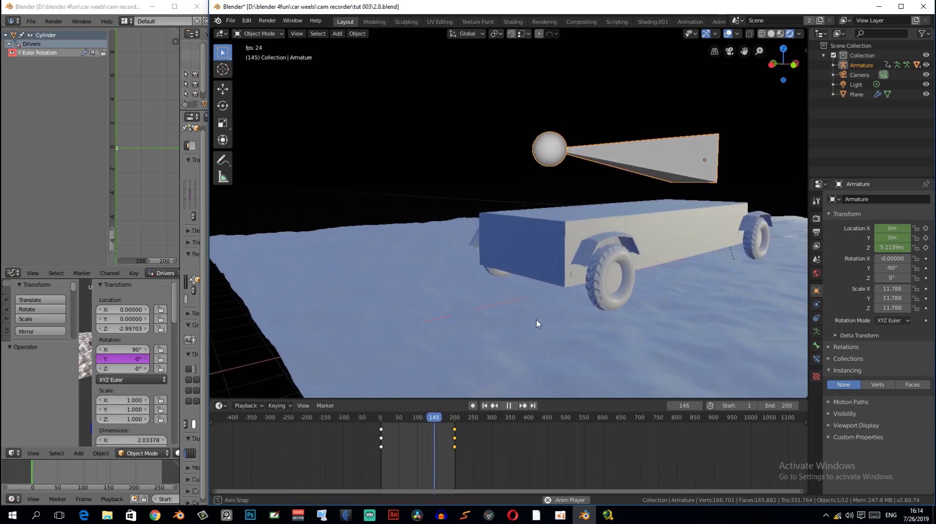
{"action": "key", "text": "space"}
{"action": "middle_click_drag", "start_coordinate": [537, 321], "coordinate": [655, 279]}
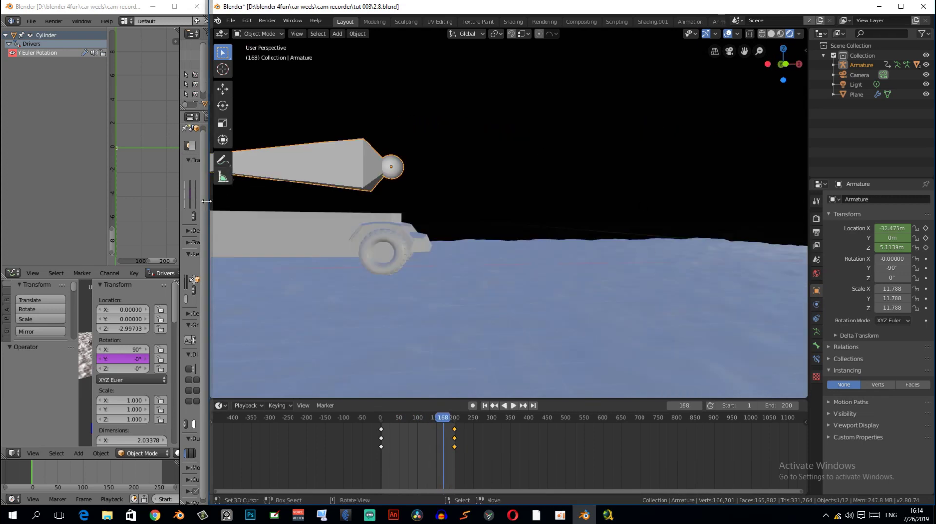
- Bring the 2.7.blend window forward and select its armature
{"action": "left_click_drag", "start_coordinate": [211, 206], "coordinate": [791, 163]}
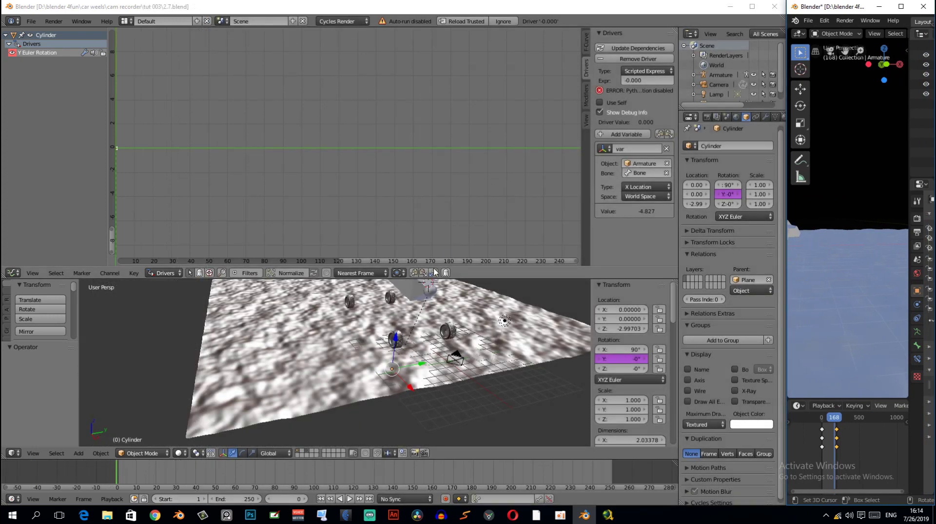
{"action": "mouse_move", "coordinate": [429, 341]}
{"action": "middle_mouse_down"}
{"action": "mouse_move", "coordinate": [468, 294]}
{"action": "mouse_move", "coordinate": [485, 332]}
{"action": "middle_mouse_up"}
{"action": "right_click", "coordinate": [438, 354]}
{"action": "mouse_move", "coordinate": [437, 353]}
{"action": "middle_mouse_down"}
{"action": "mouse_move", "coordinate": [508, 375]}
{"action": "mouse_move", "coordinate": [498, 364]}
{"action": "middle_mouse_up"}
{"action": "scroll", "coordinate": [490, 374], "scroll_direction": "up", "scroll_amount": 5}
{"action": "scroll", "coordinate": [491, 374], "scroll_direction": "down", "scroll_amount": 4}
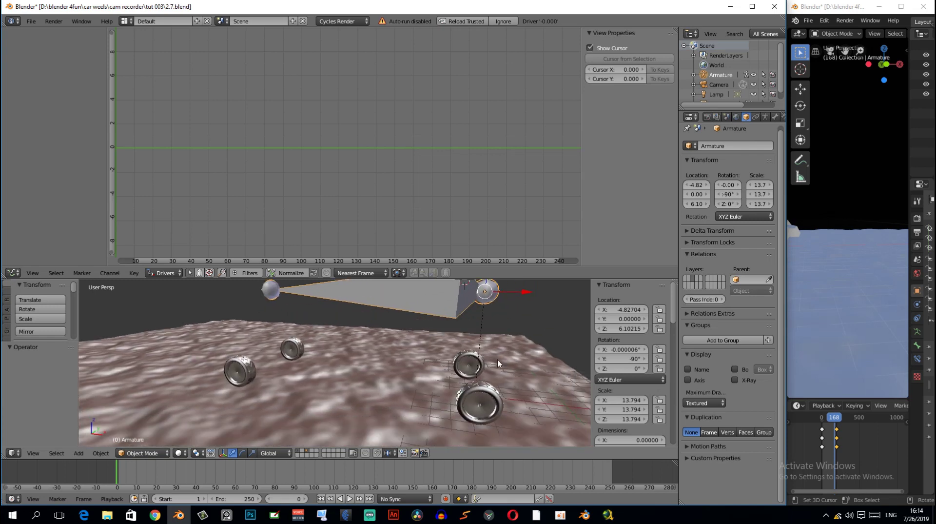
- Move the armature 5.835 along X so its location X reads about 1.007
{"action": "key", "text": "g"}
{"action": "key", "text": "x"}
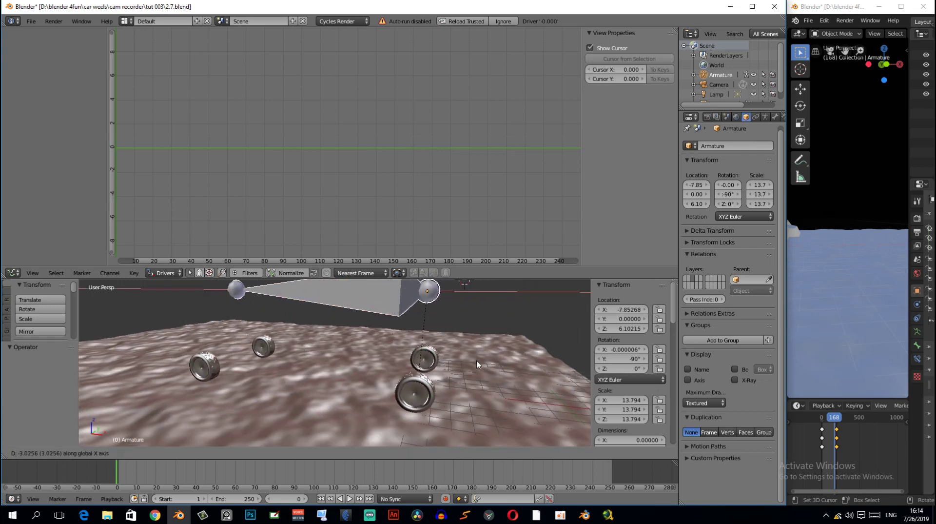
{"action": "key", "text": "Escape"}
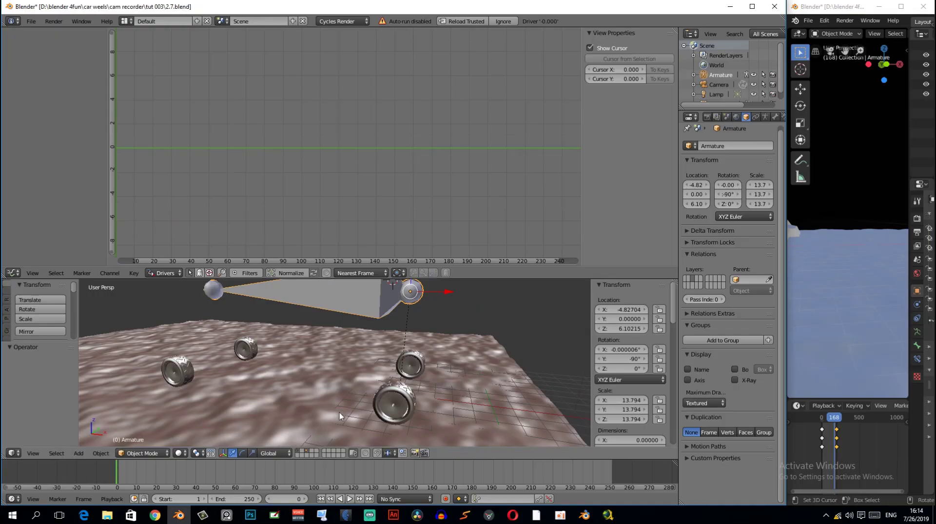
{"action": "middle_click_drag", "start_coordinate": [340, 414], "coordinate": [347, 412]}
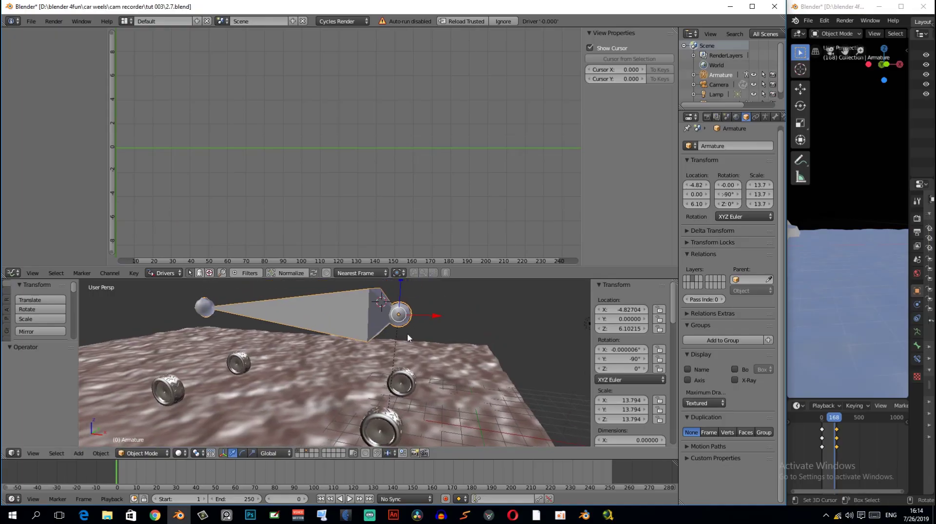
{"action": "key", "text": "g"}
{"action": "key", "text": "x"}
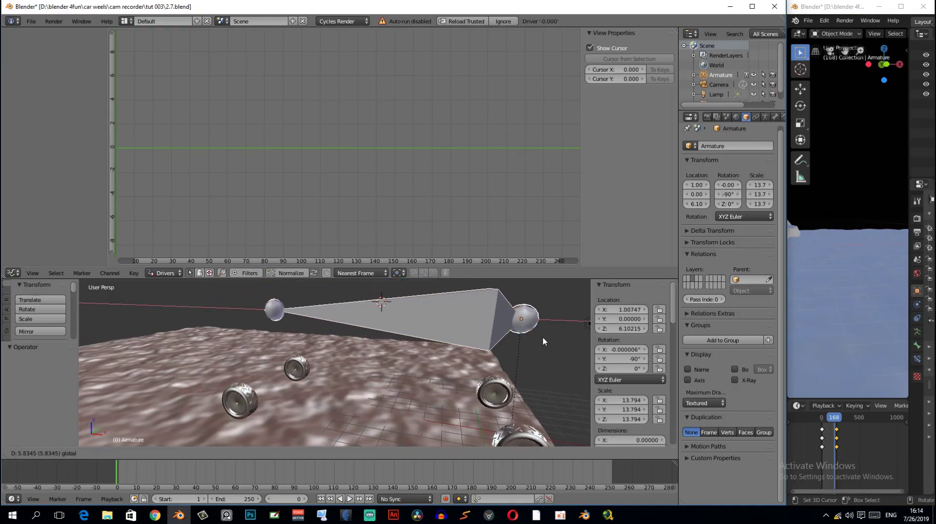
{"action": "left_click", "coordinate": [516, 322]}
{"action": "middle_click_drag", "start_coordinate": [517, 322], "coordinate": [473, 415]}
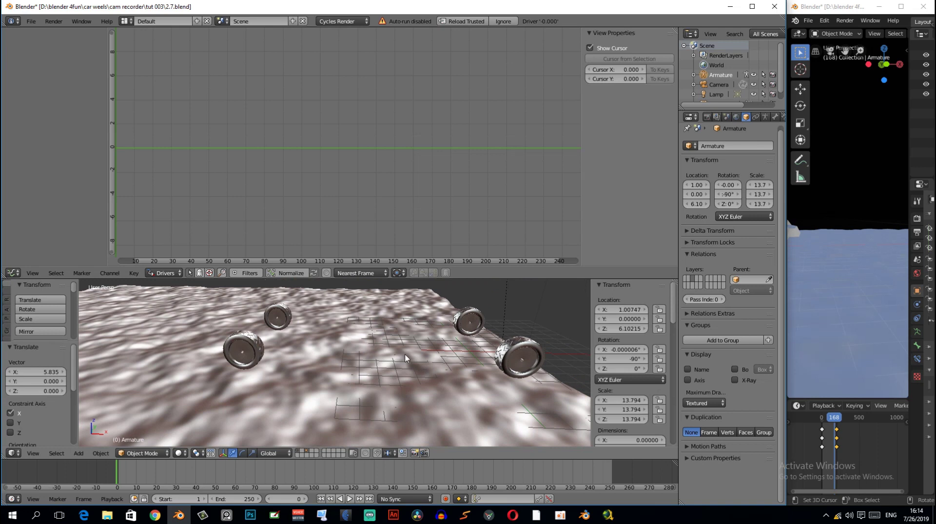
{"action": "scroll", "coordinate": [418, 351], "scroll_direction": "down", "scroll_amount": 8}
{"action": "scroll", "coordinate": [425, 342], "scroll_direction": "up", "scroll_amount": 3}
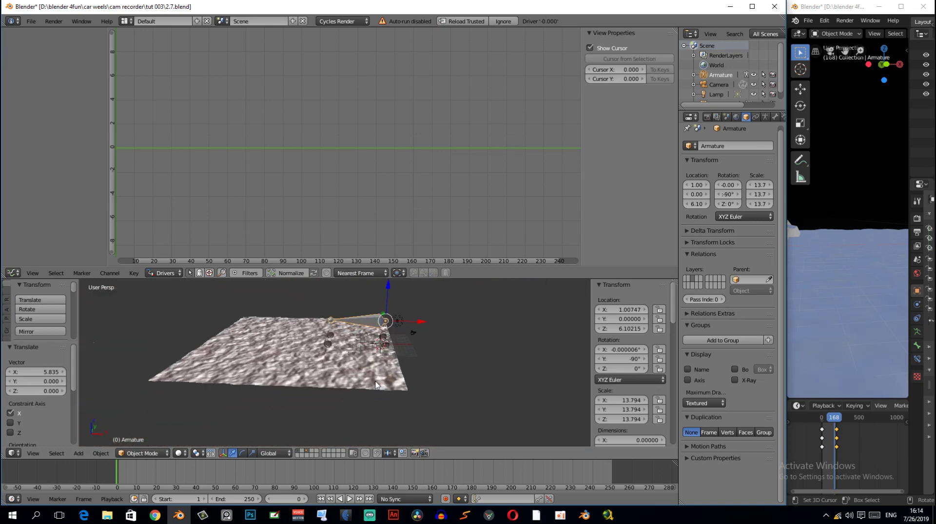
{"action": "scroll", "coordinate": [411, 397], "scroll_direction": "up", "scroll_amount": 3}
{"action": "scroll", "coordinate": [412, 390], "scroll_direction": "up", "scroll_amount": 2}
{"action": "scroll", "coordinate": [434, 379], "scroll_direction": "up", "scroll_amount": 2}
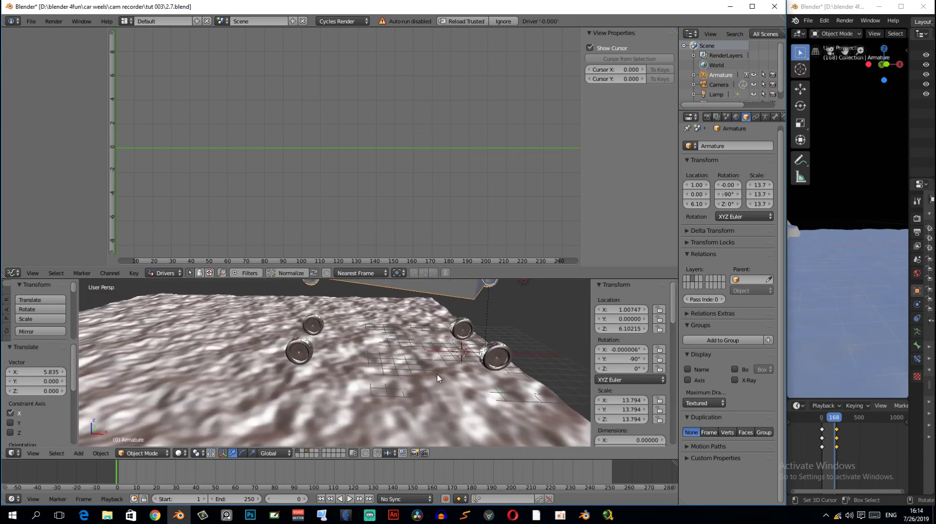
- Append the Cube object from 2.8.blend's Object folder into the 2.7 scene
{"action": "key", "text": "ctrl+Up"}
{"action": "left_click", "coordinate": [30, 20]}
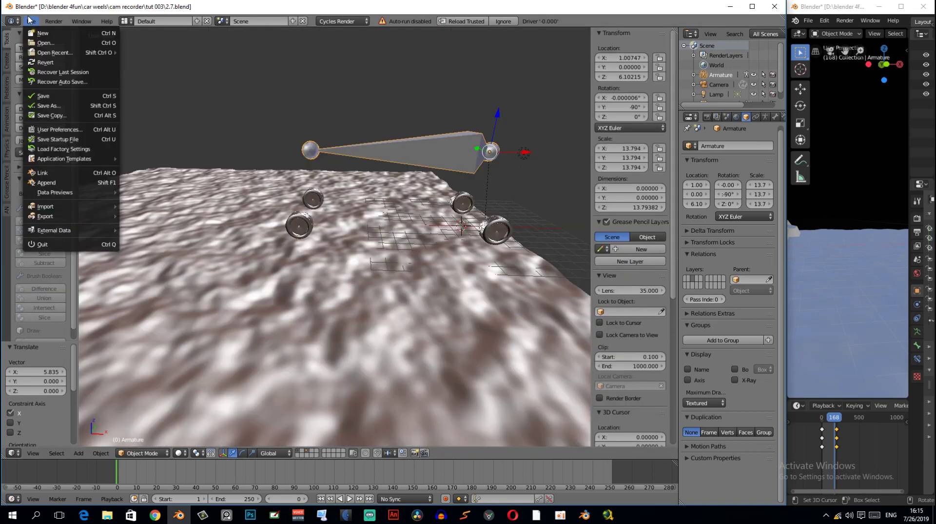
{"action": "left_click", "coordinate": [58, 185]}
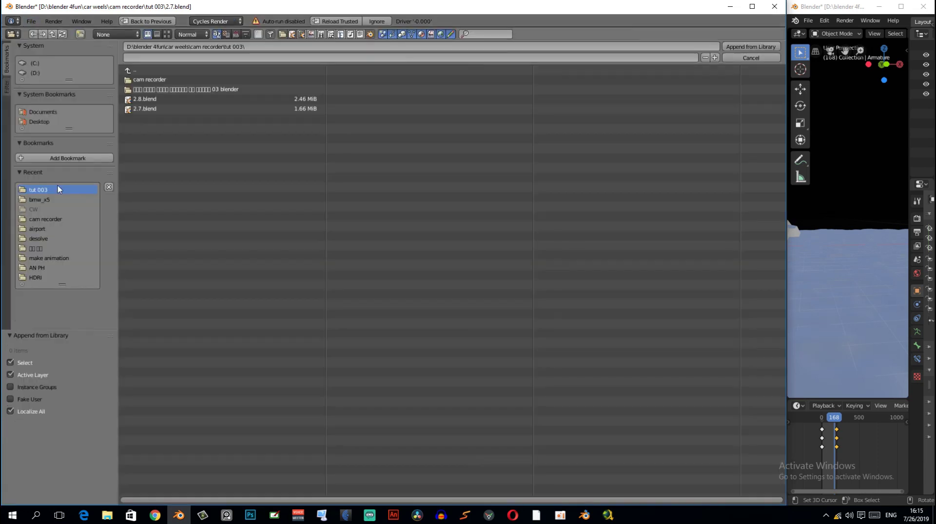
{"action": "double_click", "coordinate": [149, 99]}
{"action": "double_click", "coordinate": [140, 175]}
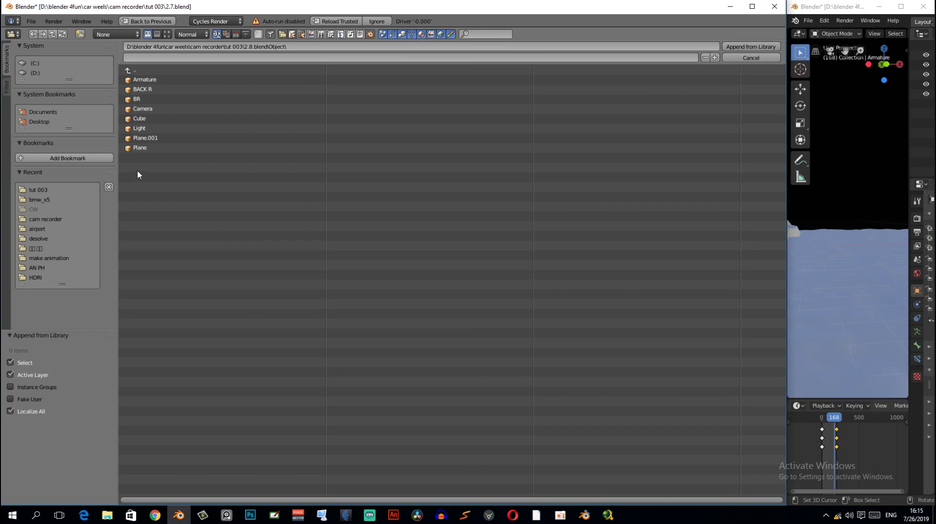
{"action": "left_click", "coordinate": [145, 120]}
{"action": "left_click", "coordinate": [760, 50]}
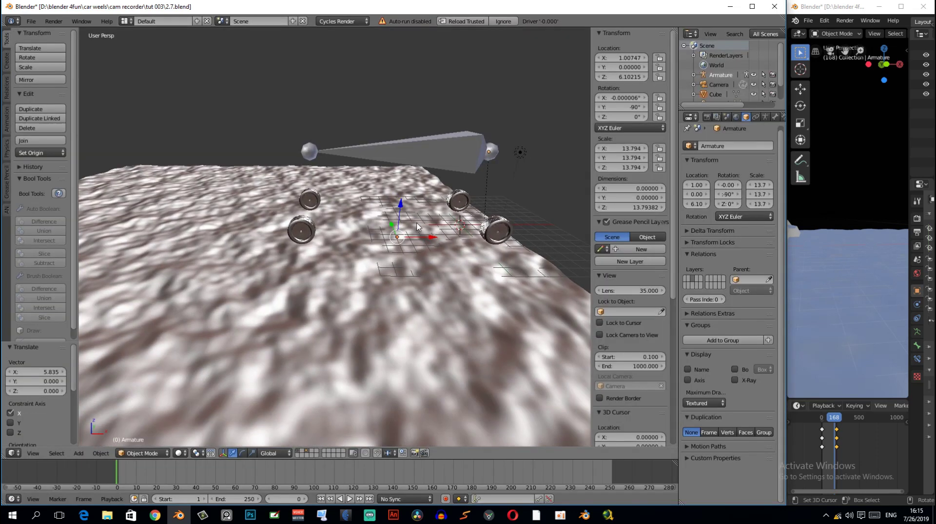
- View the appended Cube and armature from the front, then orbit back to perspective
{"action": "mouse_move", "coordinate": [380, 169]}
{"action": "middle_mouse_down"}
{"action": "mouse_move", "coordinate": [399, 192]}
{"action": "mouse_move", "coordinate": [407, 167]}
{"action": "middle_mouse_up"}
{"action": "key", "text": "KP_1"}
{"action": "scroll", "coordinate": [455, 210], "scroll_direction": "up", "scroll_amount": 2}
{"action": "scroll", "coordinate": [455, 209], "scroll_direction": "up", "scroll_amount": 2}
{"action": "mouse_move", "coordinate": [454, 210]}
{"action": "middle_mouse_down"}
{"action": "mouse_move", "coordinate": [442, 264]}
{"action": "mouse_move", "coordinate": [458, 273]}
{"action": "mouse_move", "coordinate": [294, 259]}
{"action": "mouse_move", "coordinate": [312, 288]}
{"action": "mouse_move", "coordinate": [359, 289]}
{"action": "mouse_move", "coordinate": [380, 271]}
{"action": "mouse_move", "coordinate": [360, 249]}
{"action": "mouse_move", "coordinate": [304, 279]}
{"action": "middle_mouse_up"}
- Adjust the Cube in Edit Mode so it ends at location X -4.97948
{"action": "key", "text": "Tab"}
{"action": "key", "text": "ctrl+z"}
{"action": "scroll", "coordinate": [473, 280], "scroll_direction": "down", "scroll_amount": 3}
{"action": "key", "text": "ctrl+z"}
{"action": "scroll", "coordinate": [473, 280], "scroll_direction": "up", "scroll_amount": 3}
{"action": "scroll", "coordinate": [294, 259], "scroll_direction": "down", "scroll_amount": 4}
{"action": "scroll", "coordinate": [400, 251], "scroll_direction": "up", "scroll_amount": 4}
{"action": "middle_click_drag", "start_coordinate": [267, 212], "coordinate": [364, 281]}
- Add a new plane mesh and switch to top view
{"action": "key", "text": "shift+a"}
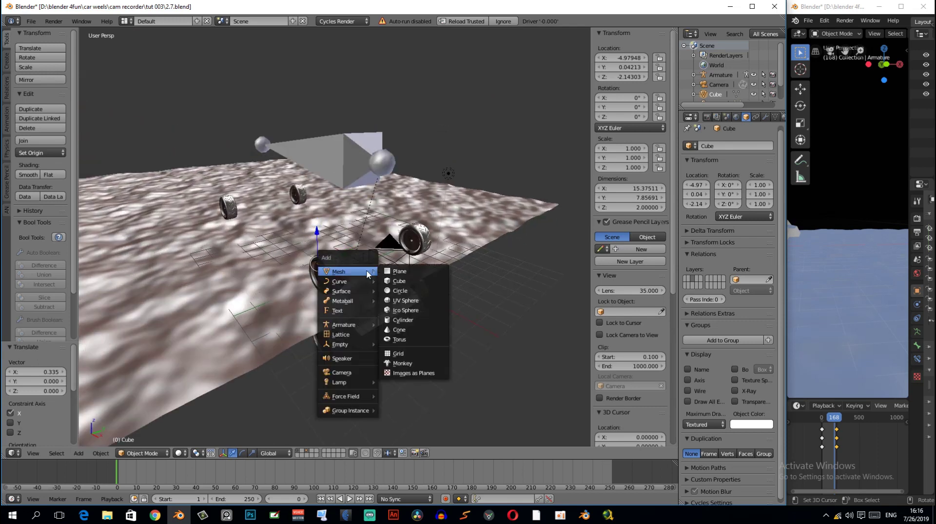
{"action": "left_click", "coordinate": [387, 271]}
{"action": "key", "text": "KP_7"}
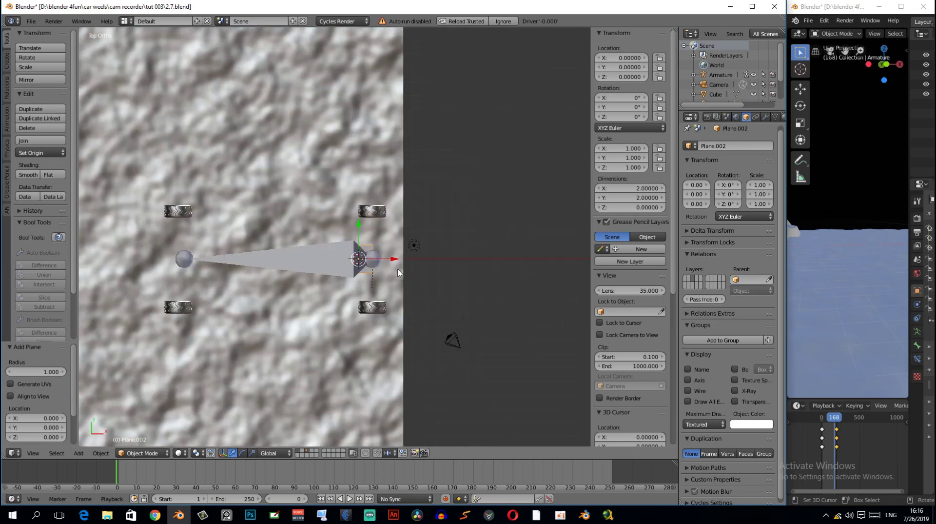
{"action": "middle_click_drag", "start_coordinate": [399, 274], "coordinate": [444, 253], "text": "shift"}
- Scale up the plane's face in Edit Mode, then return to Object Mode
{"action": "key", "text": "Tab"}
{"action": "scroll", "coordinate": [441, 251], "scroll_direction": "up", "scroll_amount": 3}
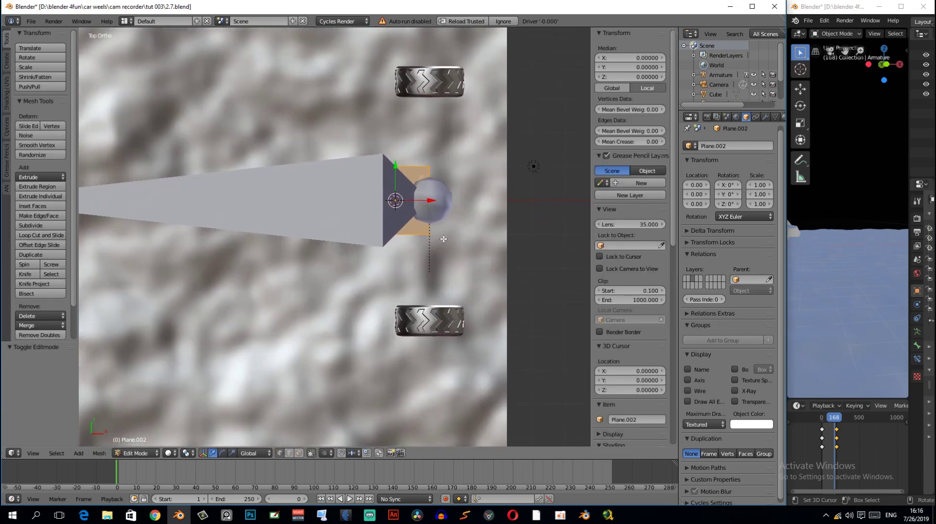
{"action": "scroll", "coordinate": [443, 249], "scroll_direction": "down", "scroll_amount": 3}
{"action": "key", "text": "s"}
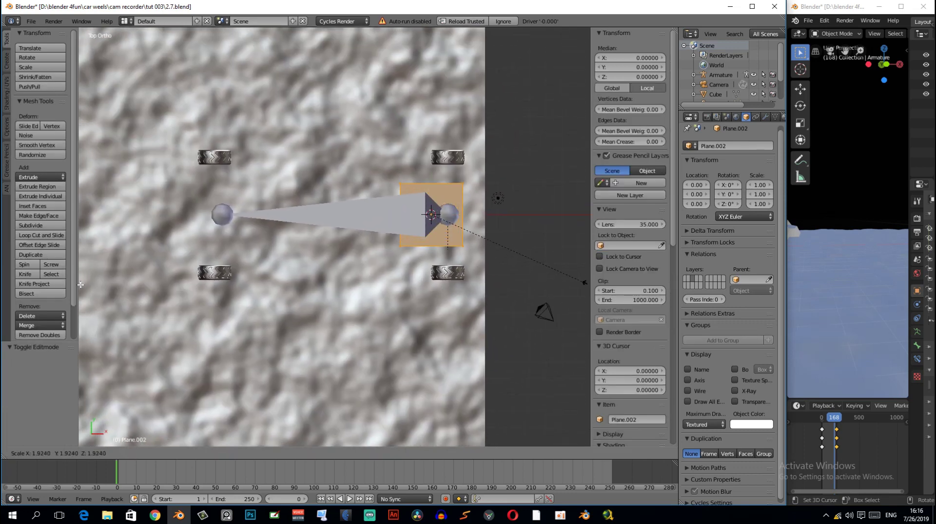
{"action": "left_click", "coordinate": [167, 306]}
{"action": "scroll", "coordinate": [393, 259], "scroll_direction": "down", "scroll_amount": 2, "text": "ctrl"}
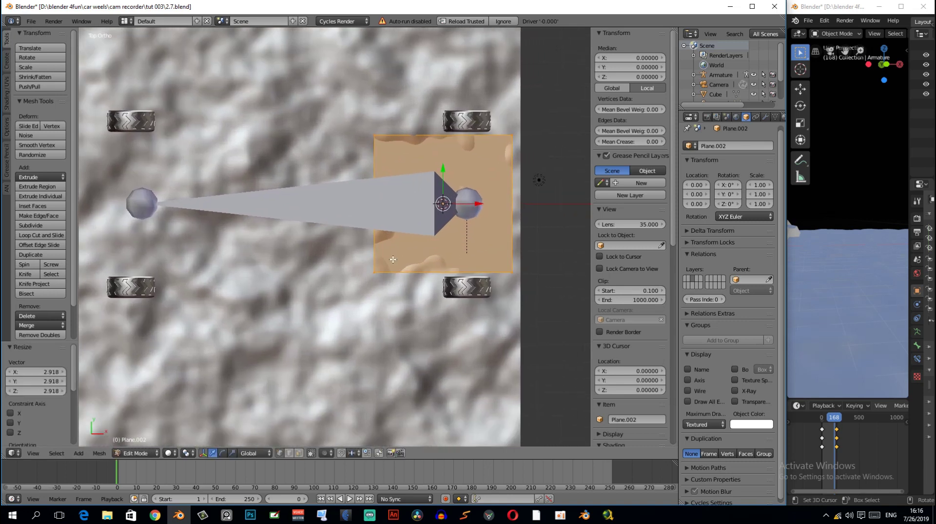
{"action": "key", "text": "s"}
{"action": "left_click", "coordinate": [418, 277]}
{"action": "key", "text": "Tab"}
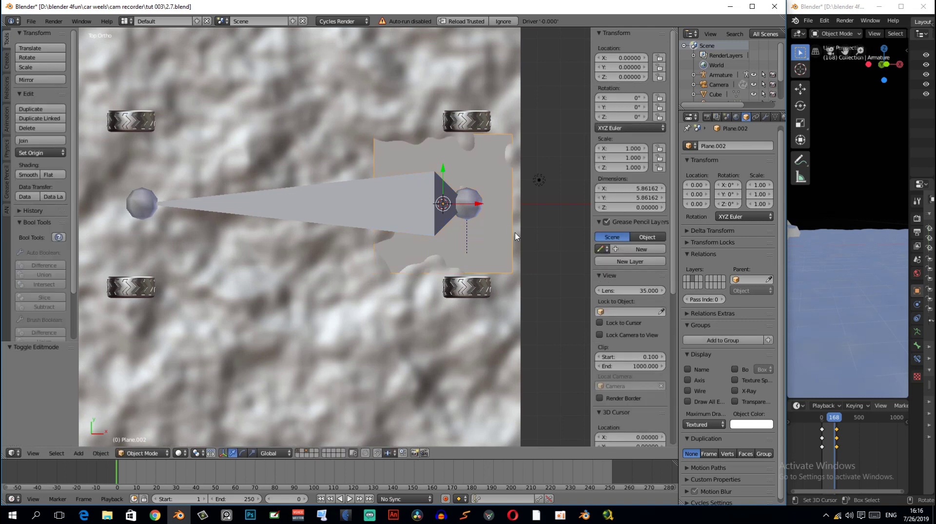
- Move the plane left to X -6.05 beneath the car and rewind the timeline
{"action": "key", "text": "g"}
{"action": "left_click", "coordinate": [373, 237]}
{"action": "key", "text": "Tab"}
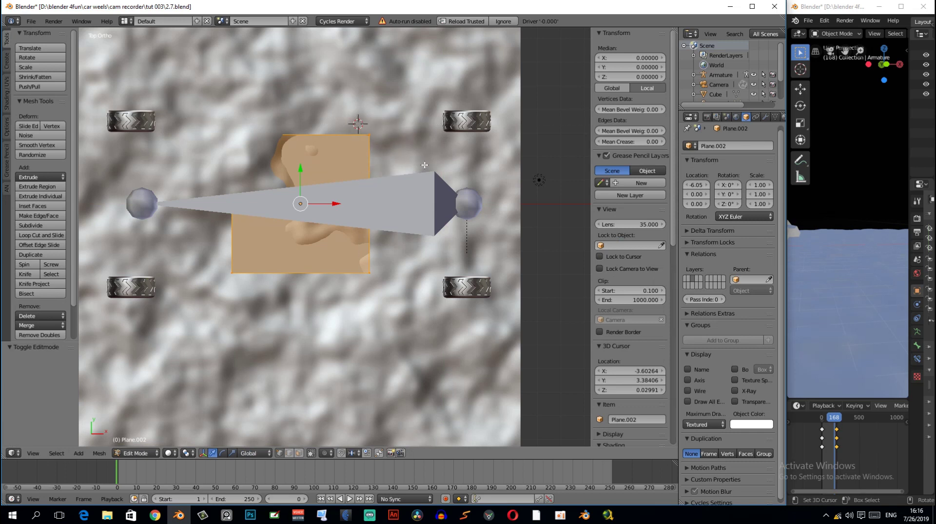
{"action": "key", "text": "alt+a"}
{"action": "key", "text": "alt+a"}
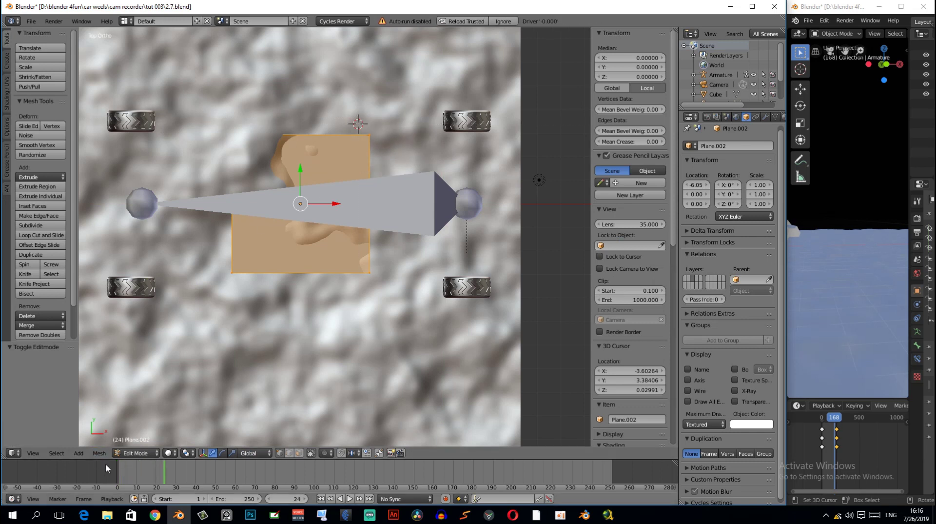
{"action": "key", "text": "shift+Left"}
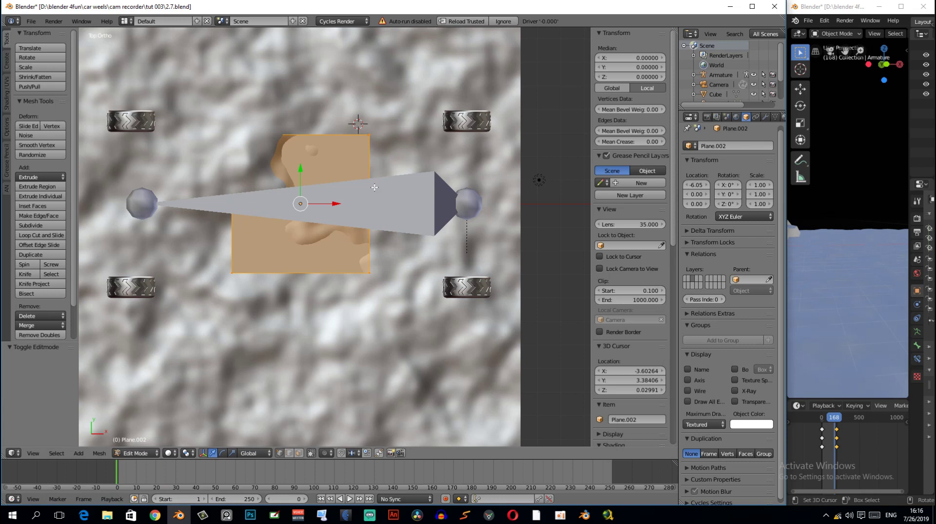
- In wireframe top view, drag the plane's top-right corner vertex out to the front wheel
{"action": "key", "text": "a"}
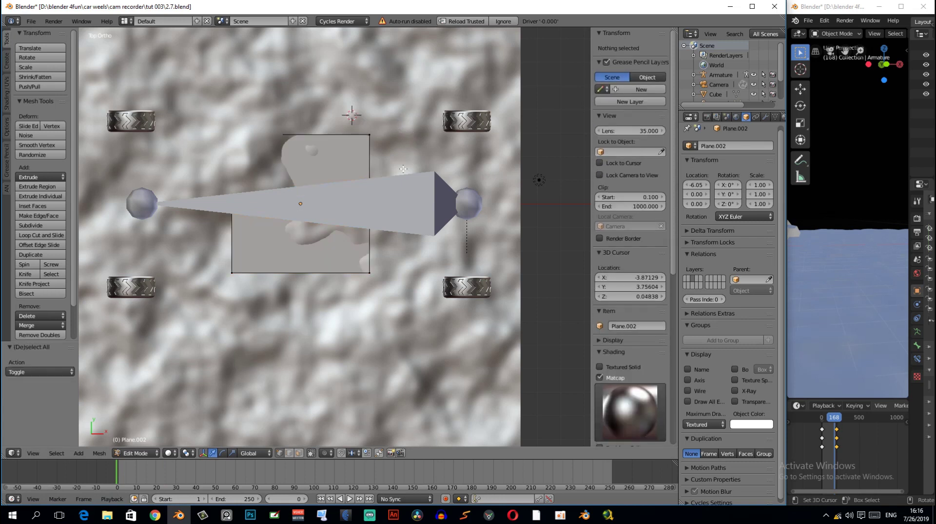
{"action": "right_click", "coordinate": [367, 133]}
{"action": "middle_click_drag", "start_coordinate": [418, 146], "coordinate": [366, 156], "text": "shift"}
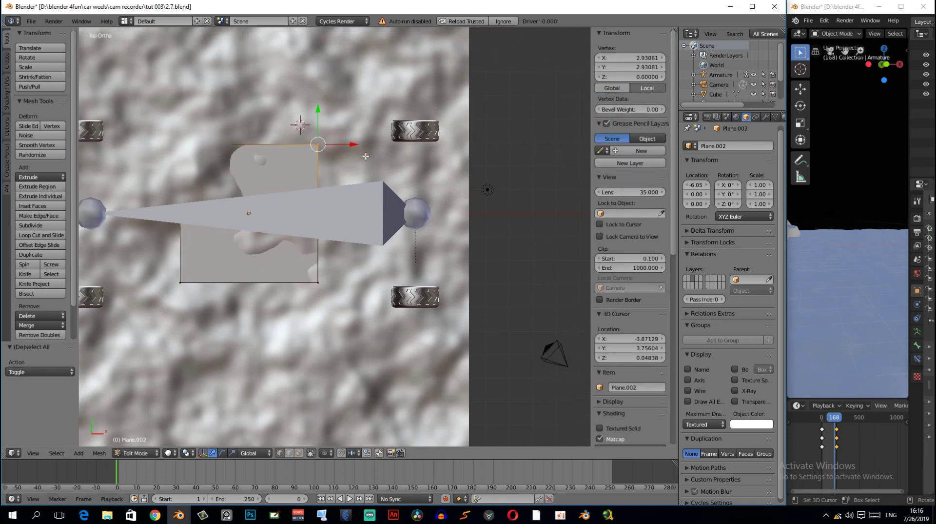
{"action": "key", "text": "z"}
{"action": "key", "text": "KP_5"}
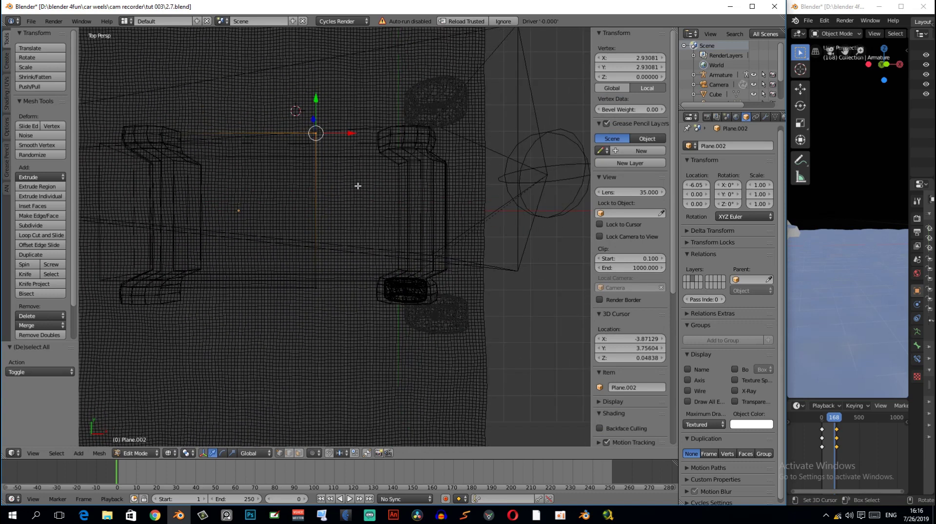
{"action": "key", "text": "KP_5"}
{"action": "middle_click_drag", "start_coordinate": [327, 195], "coordinate": [307, 225], "text": "shift"}
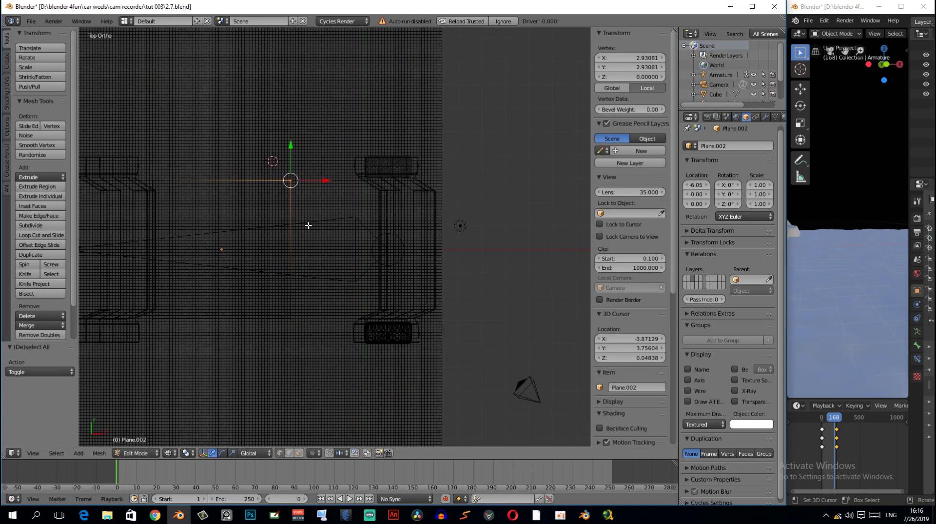
{"action": "key", "text": "g"}
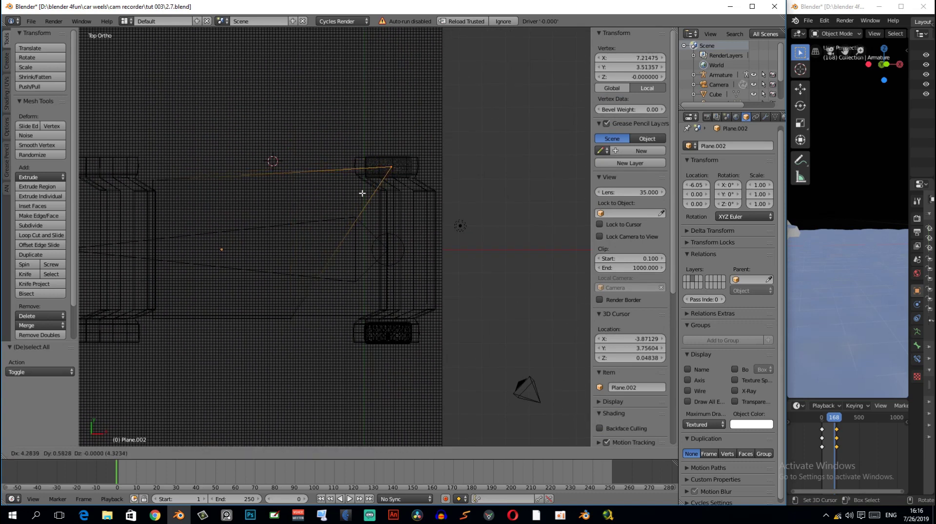
{"action": "left_click", "coordinate": [395, 209]}
- Drag the remaining corners to the wheels, making it about 14.44 by 7.13, in textured view
{"action": "middle_click_drag", "start_coordinate": [275, 222], "coordinate": [446, 241], "text": "shift"}
{"action": "right_click", "coordinate": [324, 199]}
{"action": "key", "text": "g"}
{"action": "left_click", "coordinate": [254, 203]}
{"action": "middle_click_drag", "start_coordinate": [253, 203], "coordinate": [271, 255], "text": "shift"}
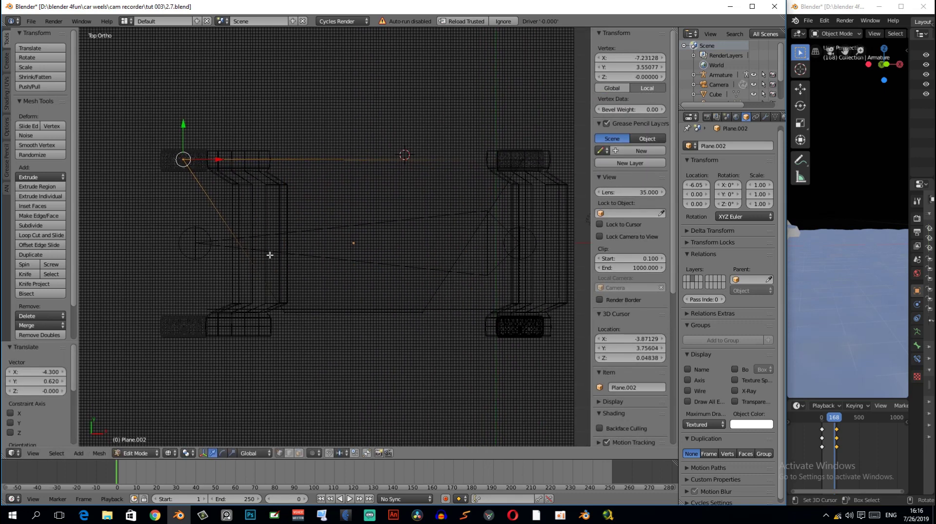
{"action": "right_click", "coordinate": [341, 267]}
{"action": "middle_click_drag", "start_coordinate": [422, 311], "coordinate": [218, 299], "text": "shift"}
{"action": "key", "text": "g"}
{"action": "left_click", "coordinate": [222, 281]}
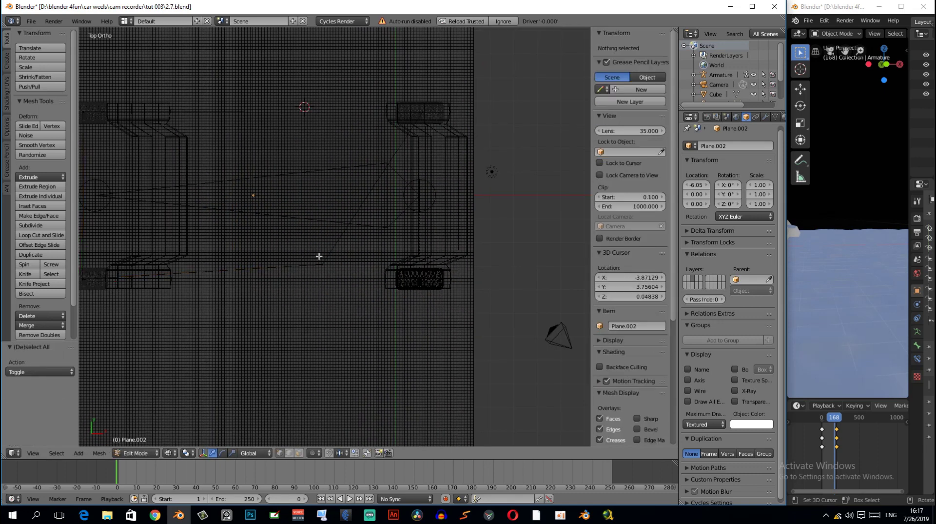
{"action": "key", "text": "Tab"}
{"action": "mouse_move", "coordinate": [452, 236]}
{"action": "middle_mouse_down"}
{"action": "mouse_move", "coordinate": [428, 246]}
{"action": "mouse_move", "coordinate": [379, 216]}
{"action": "mouse_move", "coordinate": [446, 172]}
{"action": "middle_mouse_up"}
{"action": "key", "text": "alt+z"}
- Lower the plane along Z to about -4.02 beneath the car body
{"action": "key", "text": "KP_1"}
{"action": "scroll", "coordinate": [365, 212], "scroll_direction": "up", "scroll_amount": 3}
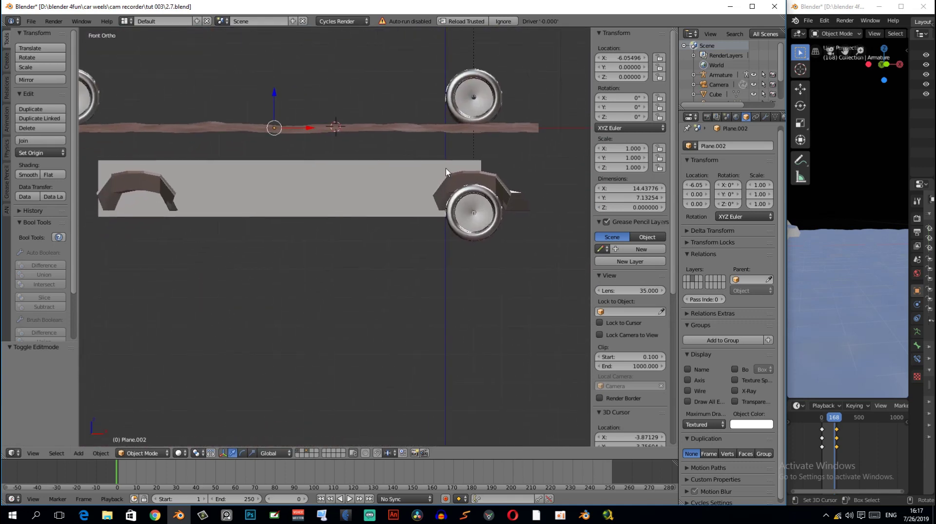
{"action": "key", "text": "g"}
{"action": "key", "text": "z"}
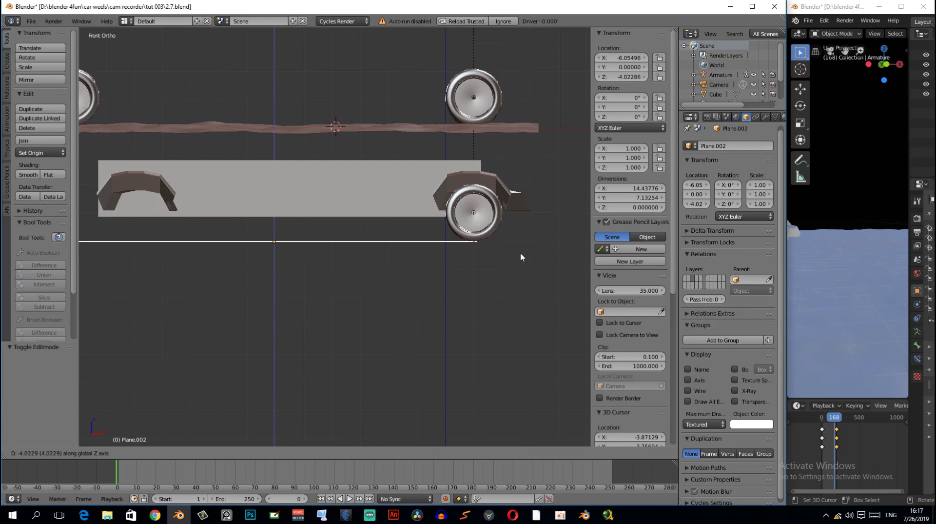
{"action": "left_click", "coordinate": [521, 256]}
{"action": "middle_click_drag", "start_coordinate": [374, 210], "coordinate": [385, 217], "text": "shift"}
- Parent the car body Cube to the plane as an Object parent
{"action": "right_click", "coordinate": [370, 195]}
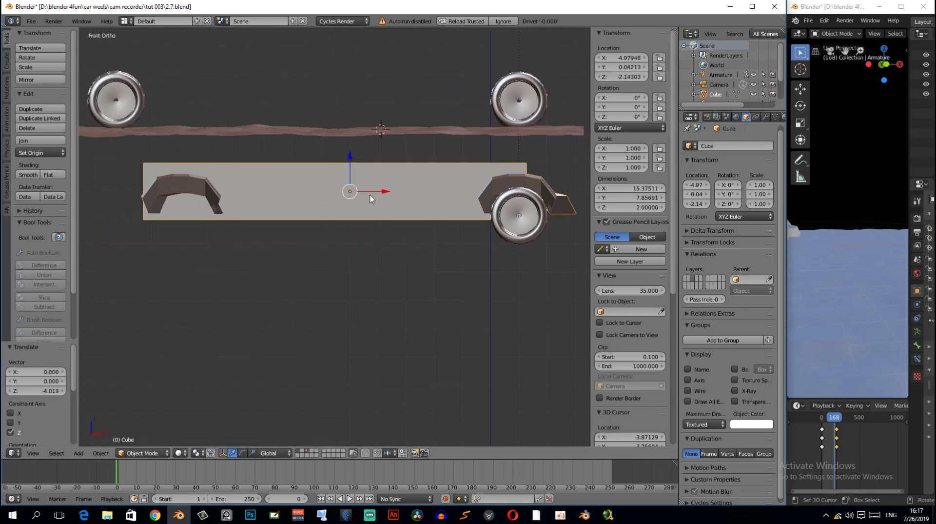
{"action": "scroll", "coordinate": [370, 205], "scroll_direction": "up", "scroll_amount": 6}
{"action": "scroll", "coordinate": [363, 263], "scroll_direction": "down", "scroll_amount": 3}
{"action": "right_click", "coordinate": [365, 274]}
{"action": "scroll", "coordinate": [293, 265], "scroll_direction": "down", "scroll_amount": 4}
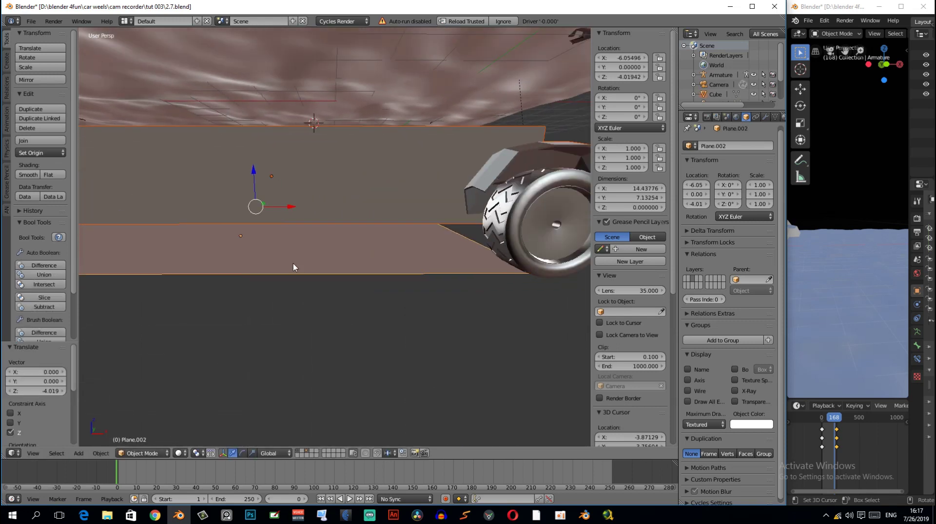
{"action": "scroll", "coordinate": [267, 258], "scroll_direction": "down", "scroll_amount": 2}
{"action": "middle_click_drag", "start_coordinate": [266, 258], "coordinate": [258, 252]}
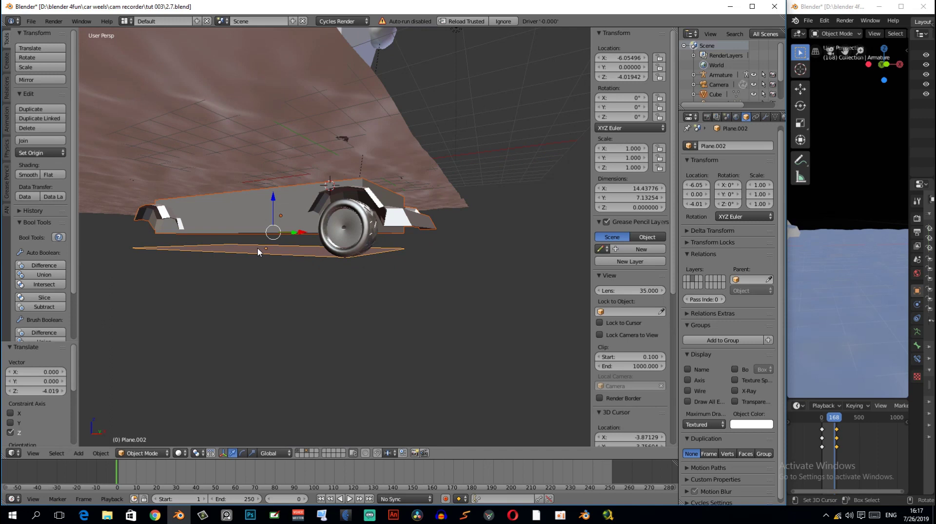
{"action": "key", "text": "ctrl+p"}
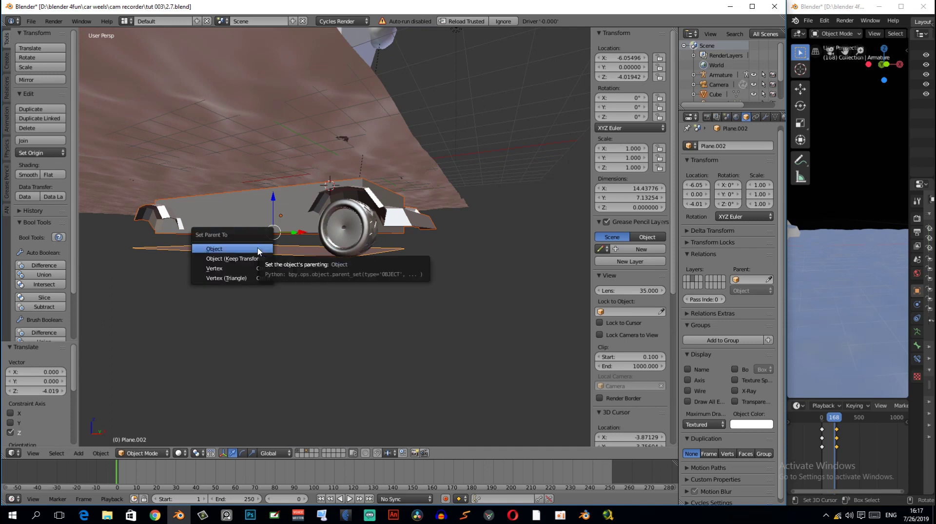
{"action": "left_click", "coordinate": [259, 249]}
- Set Plane.002's Duplication to Faces in Object properties
{"action": "middle_click_drag", "start_coordinate": [259, 252], "coordinate": [288, 255]}
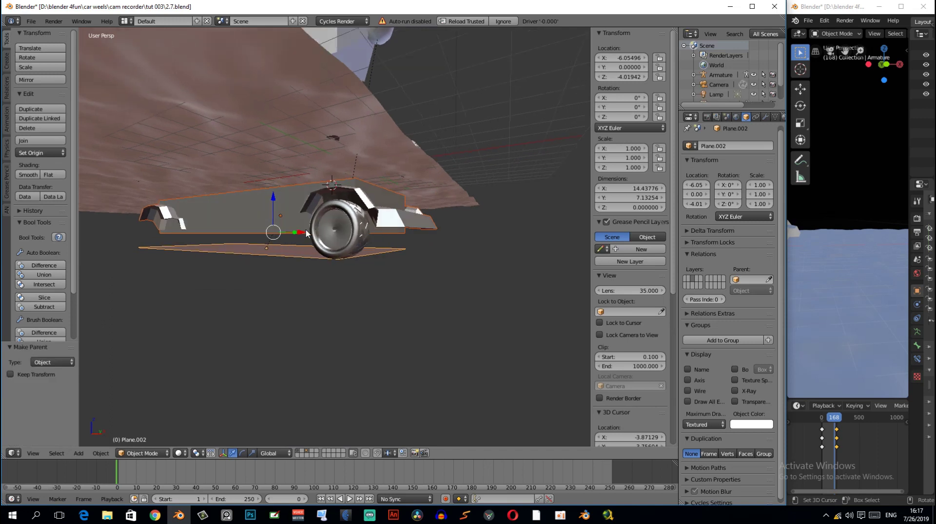
{"action": "right_click", "coordinate": [291, 255]}
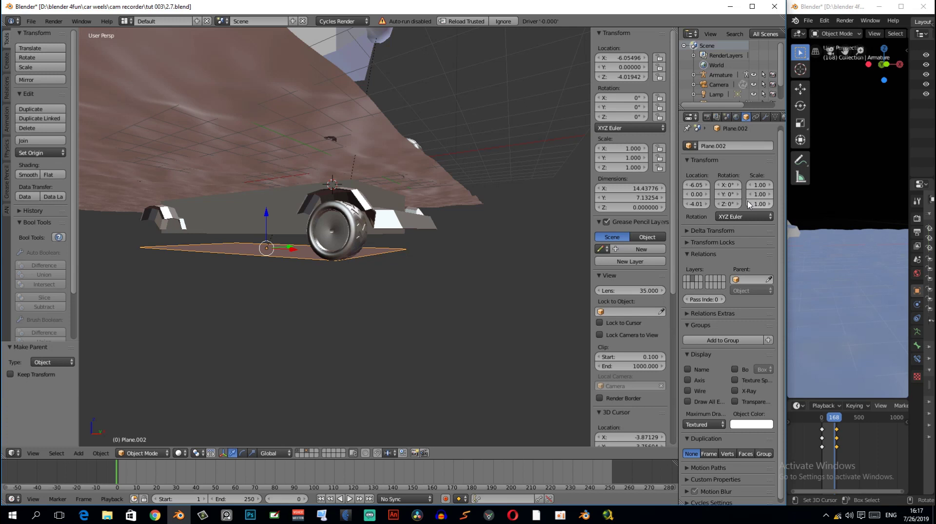
{"action": "scroll", "coordinate": [701, 388], "scroll_direction": "down", "scroll_amount": 1}
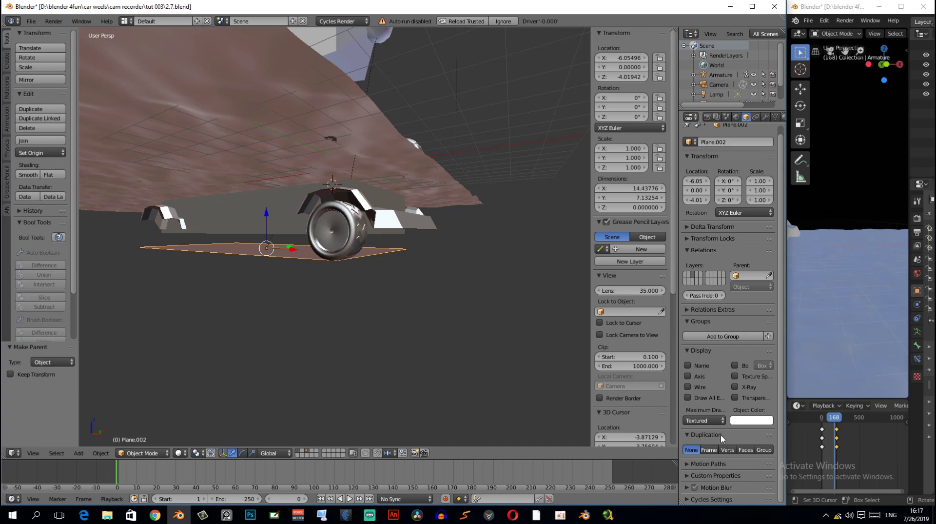
{"action": "left_click", "coordinate": [745, 449]}
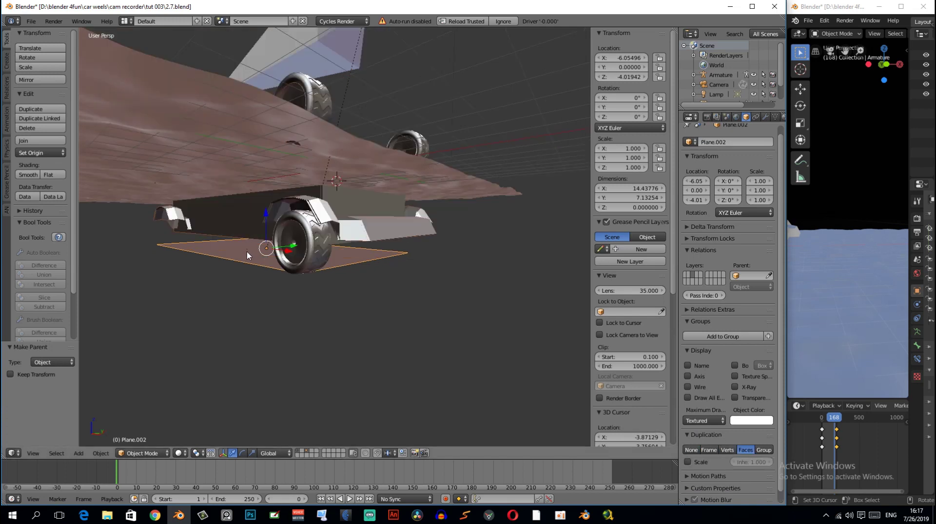
- Add an Array modifier to the plane, doubling its X length to about 28.88
{"action": "left_click", "coordinate": [766, 117]}
{"action": "left_click", "coordinate": [699, 150]}
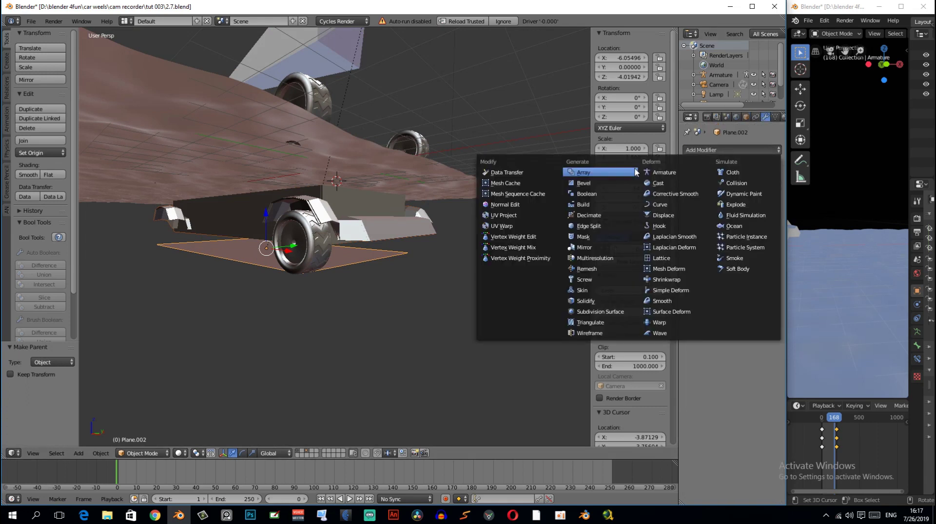
{"action": "left_click", "coordinate": [590, 174]}
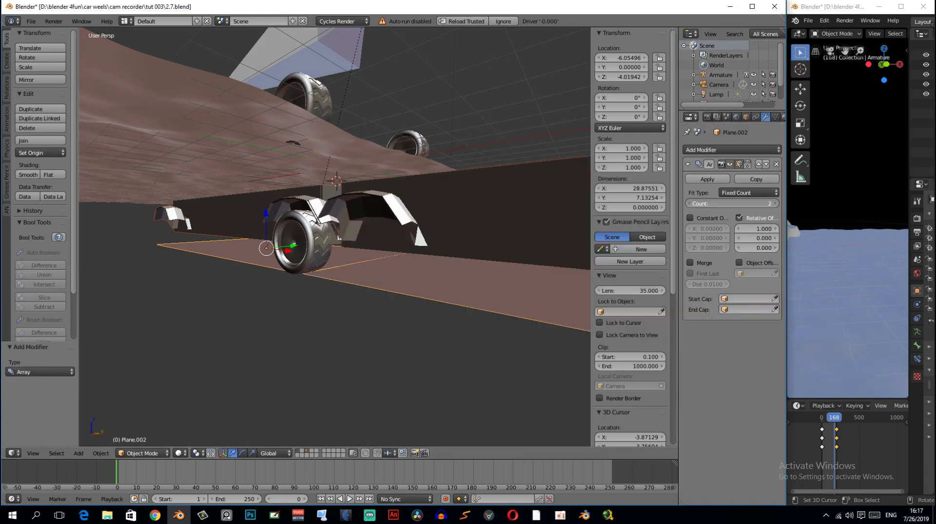
- Set the plane's Array count to 1 and add a Shrinkwrap modifier
{"action": "key", "text": "Return"}
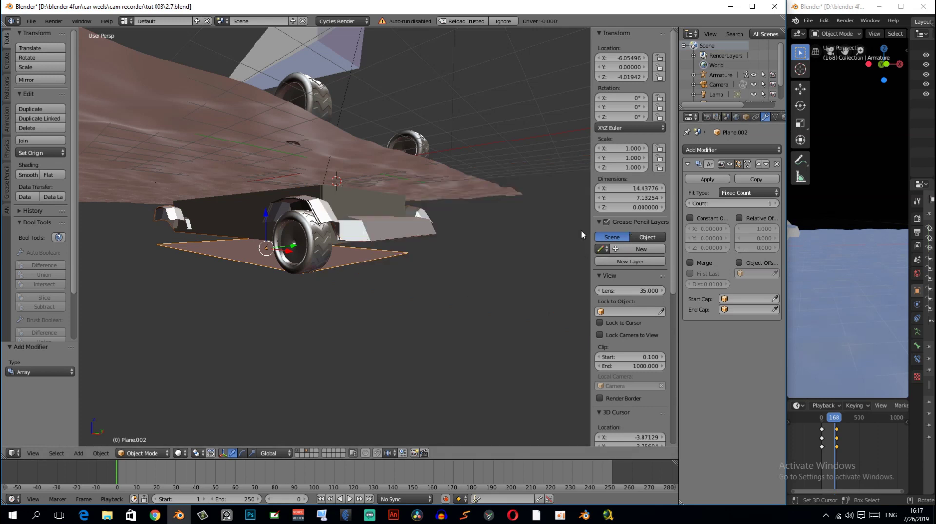
{"action": "left_click", "coordinate": [688, 165]}
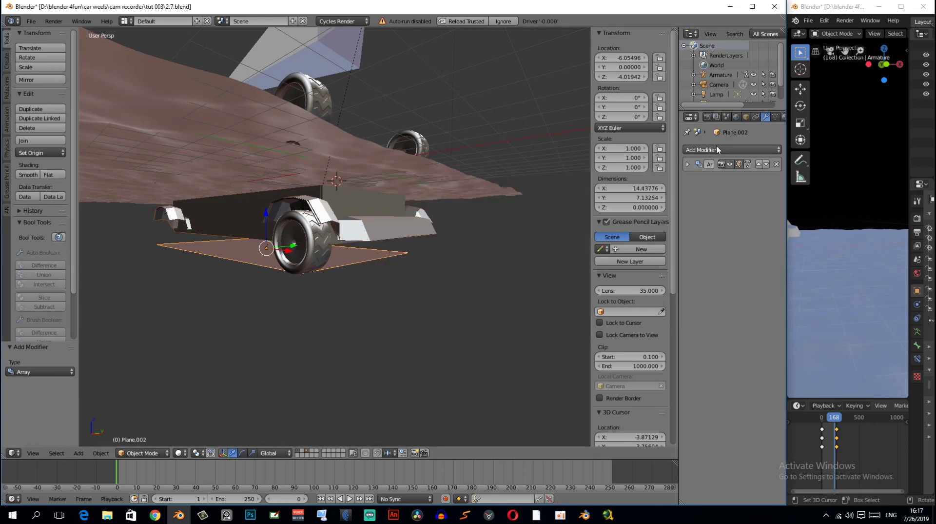
{"action": "left_click", "coordinate": [692, 150]}
{"action": "left_click", "coordinate": [681, 279]}
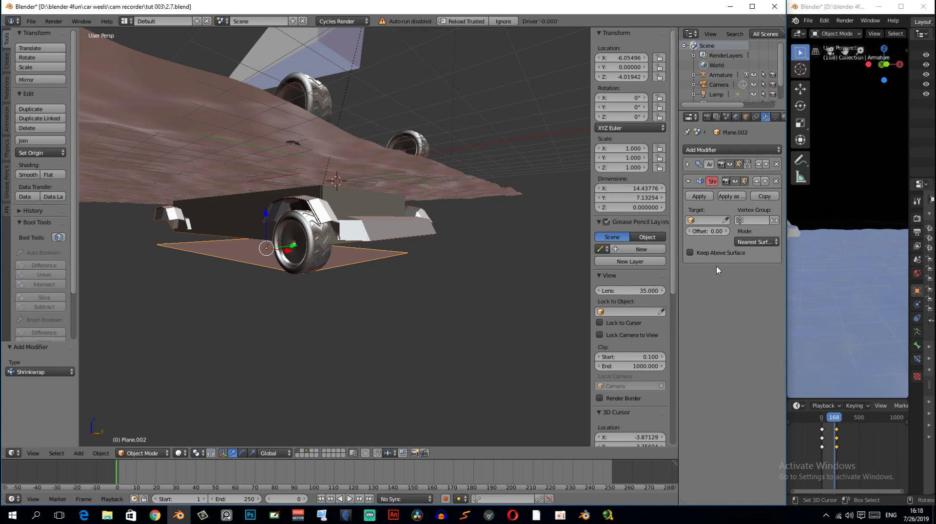
- Target the Shrinkwrap at Plane.001 using Project mode along the Z axis
{"action": "left_click", "coordinate": [558, 229]}
{"action": "middle_click_drag", "start_coordinate": [483, 200], "coordinate": [463, 191]}
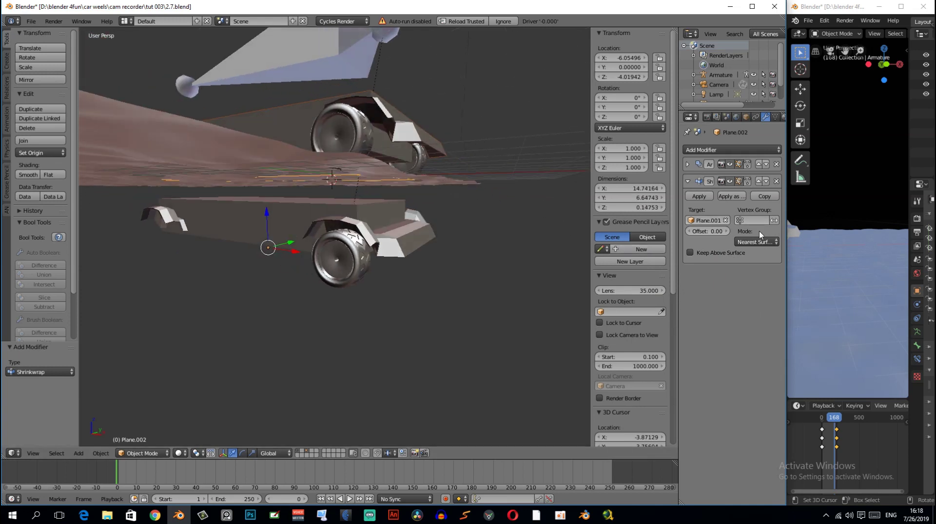
{"action": "left_click", "coordinate": [753, 242]}
{"action": "left_click", "coordinate": [720, 223]}
{"action": "left_click", "coordinate": [692, 295]}
- Switch to front view, adjust the zoom and select the car body
{"action": "key", "text": "KP_1"}
{"action": "scroll", "coordinate": [476, 223], "scroll_direction": "up", "scroll_amount": 3}
{"action": "scroll", "coordinate": [476, 223], "scroll_direction": "down", "scroll_amount": 3}
{"action": "scroll", "coordinate": [416, 241], "scroll_direction": "up", "scroll_amount": 2}
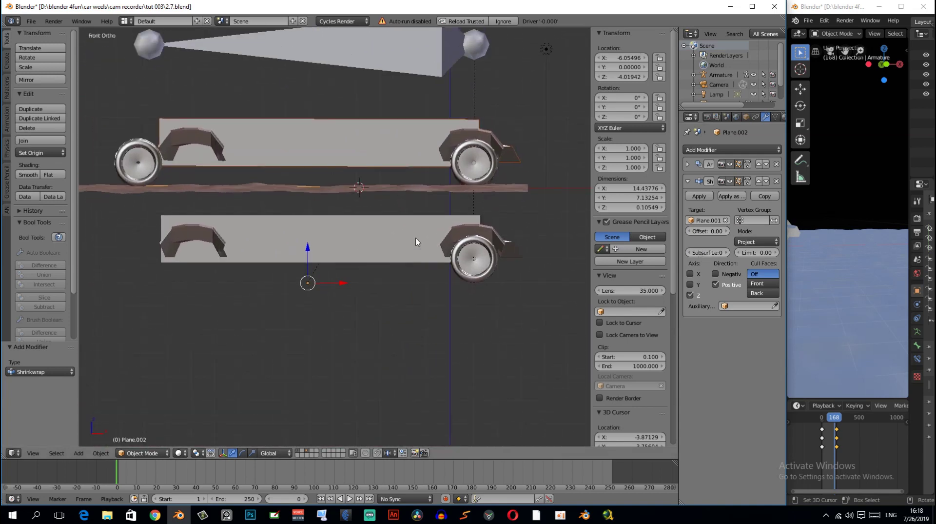
{"action": "scroll", "coordinate": [416, 241], "scroll_direction": "up", "scroll_amount": 2, "text": "ctrl"}
{"action": "left_click", "coordinate": [303, 245]}
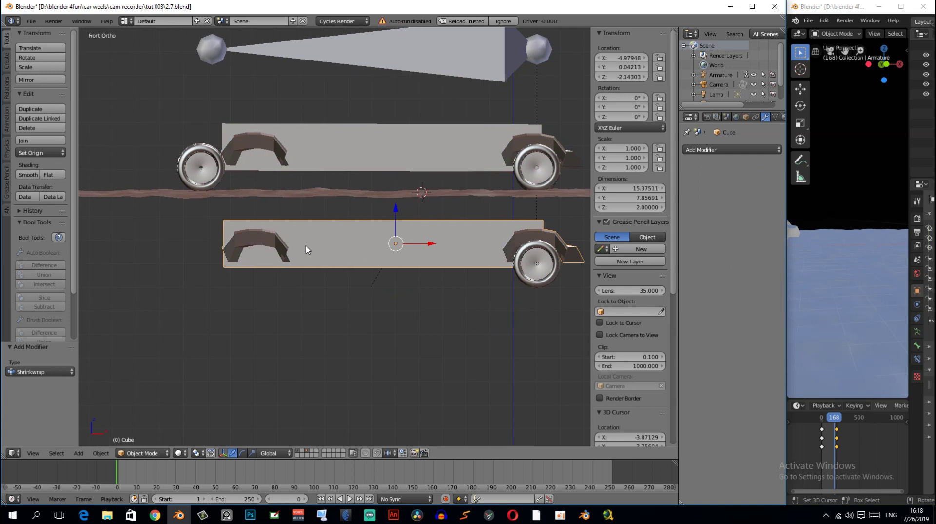
- In wireframe edit mode, box-select the car body's left wheel-arch vertices
{"action": "key", "text": "Tab"}
{"action": "scroll", "coordinate": [294, 266], "scroll_direction": "up", "scroll_amount": 1, "text": "ctrl"}
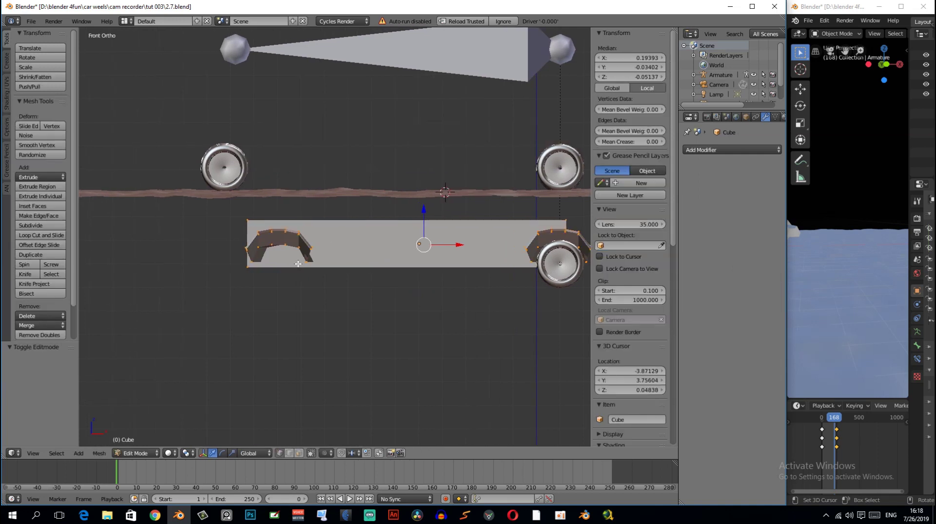
{"action": "key", "text": "z"}
{"action": "key", "text": "a"}
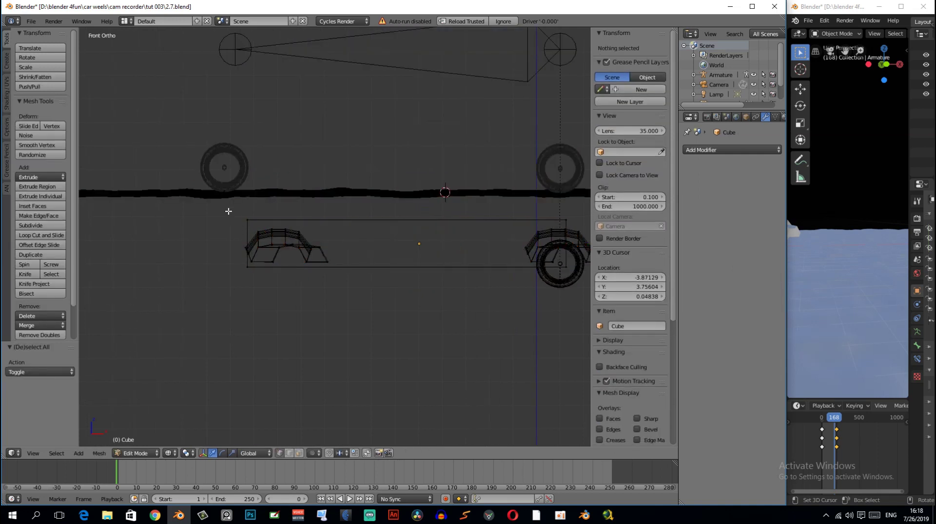
{"action": "key", "text": "b"}
{"action": "left_click_drag", "start_coordinate": [228, 209], "coordinate": [374, 329]}
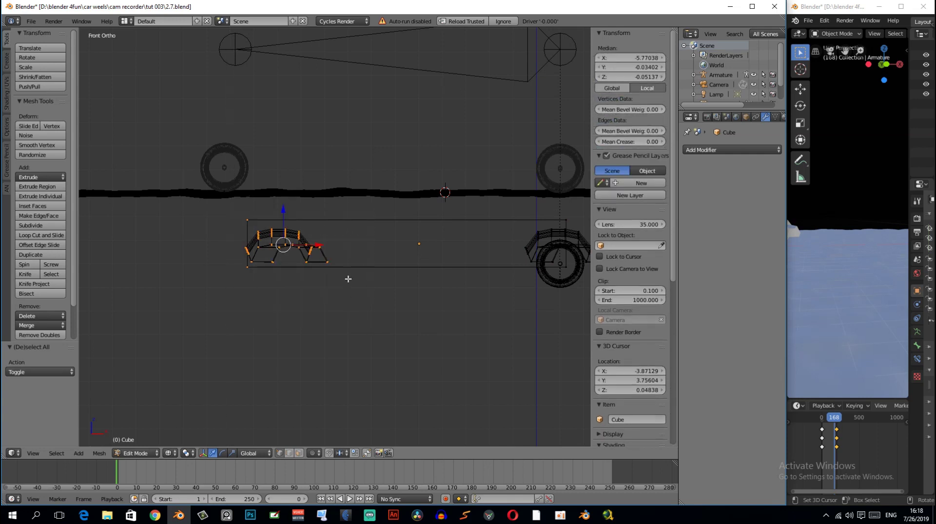
{"action": "middle_click_drag", "start_coordinate": [348, 279], "coordinate": [387, 281], "text": "shift"}
{"action": "scroll", "coordinate": [387, 281], "scroll_direction": "down", "scroll_amount": 2}
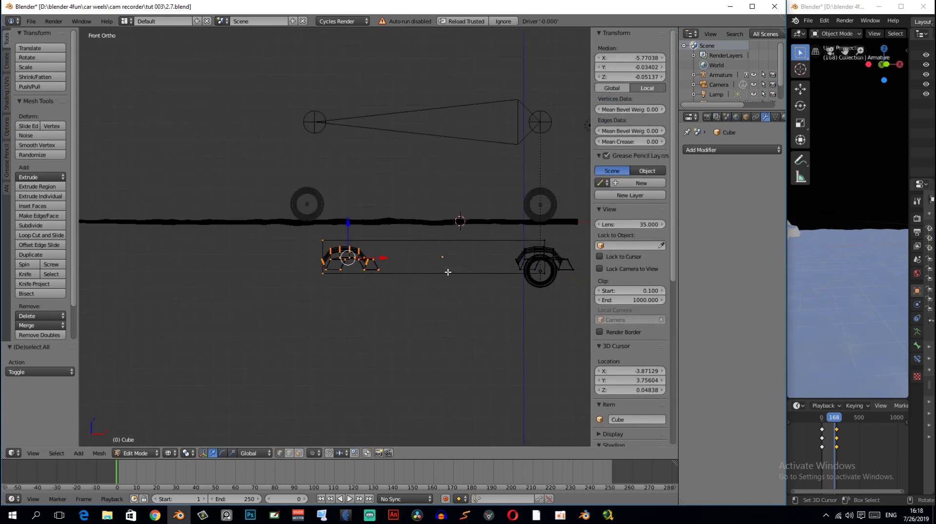
- Move the selected vertices -2.113 along X, then save the file
{"action": "key", "text": "g"}
{"action": "key", "text": "x"}
{"action": "left_click", "coordinate": [413, 267]}
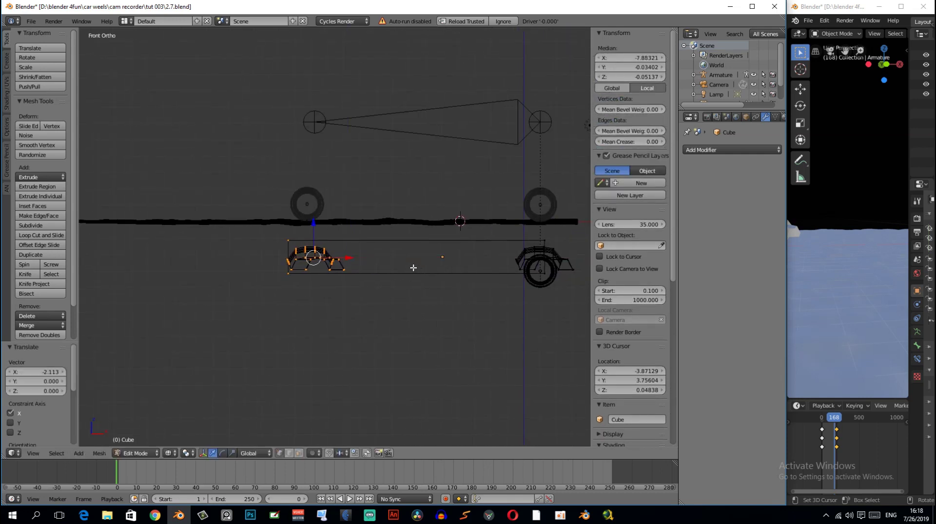
{"action": "key", "text": "Tab"}
{"action": "key", "text": "Tab"}
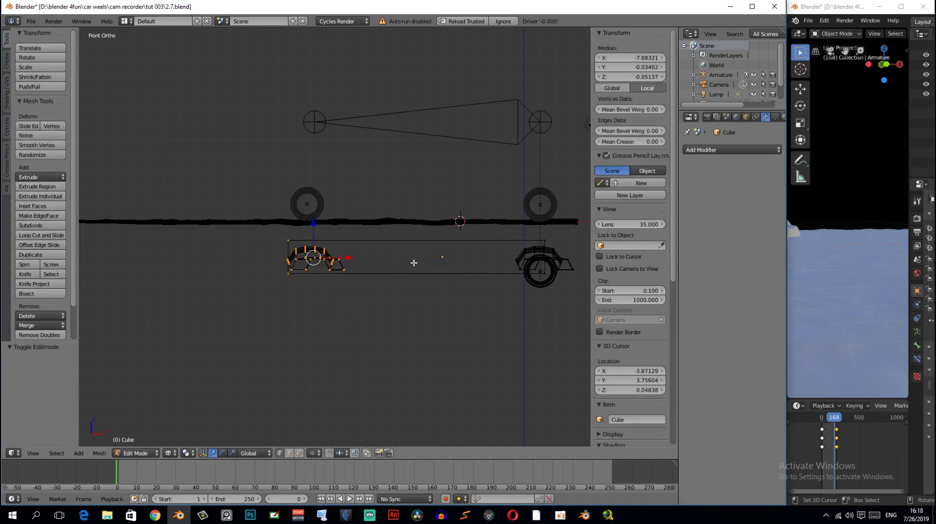
{"action": "key", "text": "Tab"}
{"action": "scroll", "coordinate": [424, 265], "scroll_direction": "down", "scroll_amount": 2}
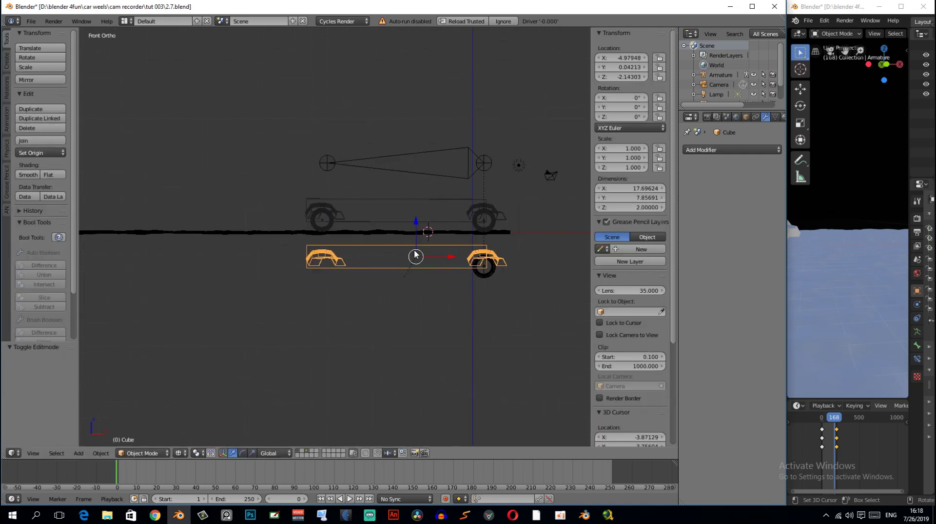
{"action": "key", "text": "ctrl+s"}
- Confirm the overwrite, show solid shading, select the armature and heighten the timeline
{"action": "left_click", "coordinate": [415, 254]}
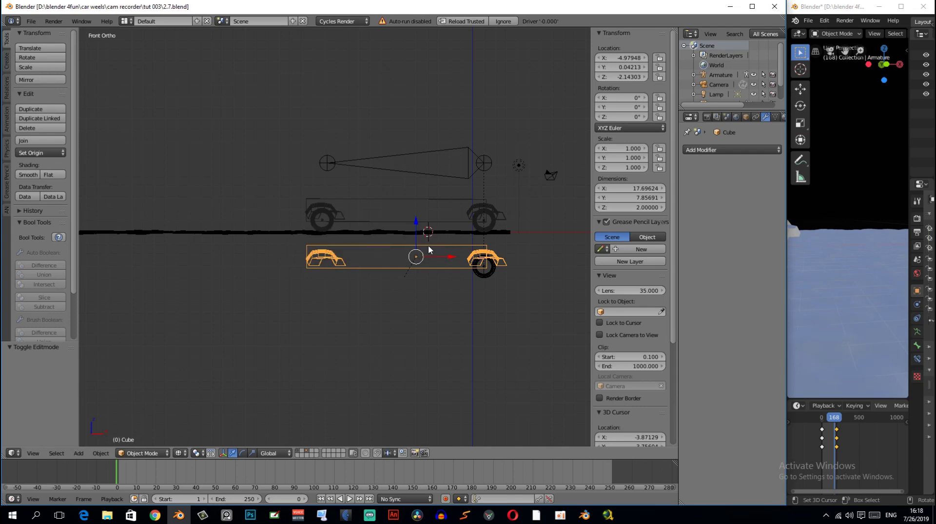
{"action": "key", "text": "z"}
{"action": "mouse_move", "coordinate": [429, 249]}
{"action": "middle_mouse_down"}
{"action": "mouse_move", "coordinate": [527, 268]}
{"action": "mouse_move", "coordinate": [433, 189]}
{"action": "middle_mouse_up"}
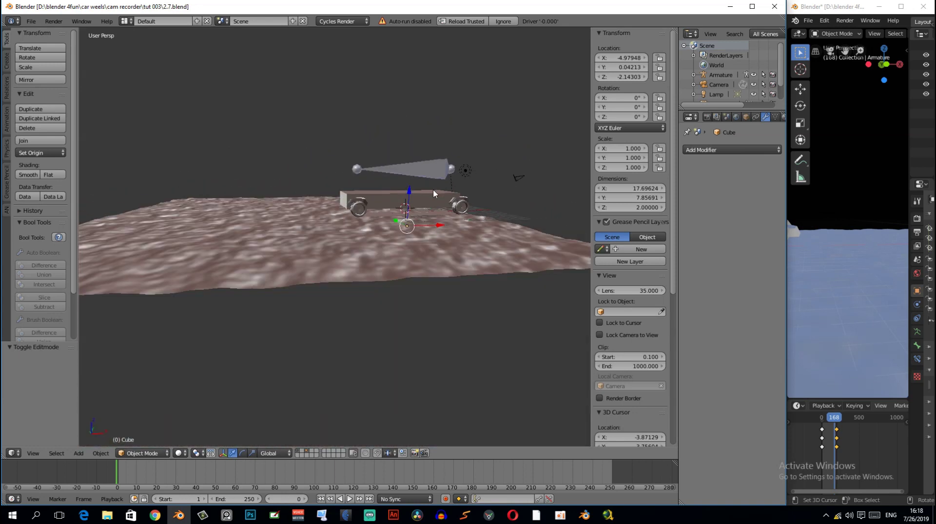
{"action": "right_click", "coordinate": [434, 166]}
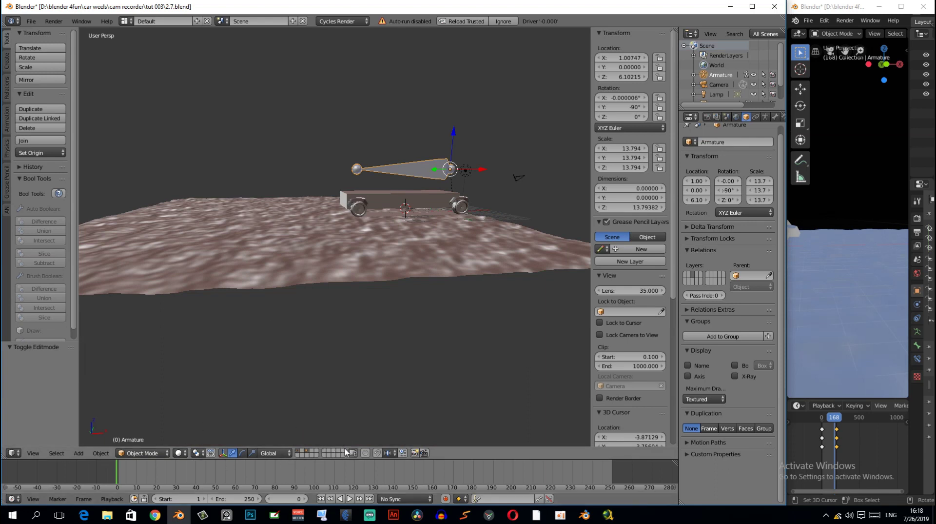
{"action": "left_click_drag", "start_coordinate": [347, 461], "coordinate": [347, 433]}
{"action": "middle_click_drag", "start_coordinate": [432, 182], "coordinate": [435, 169]}
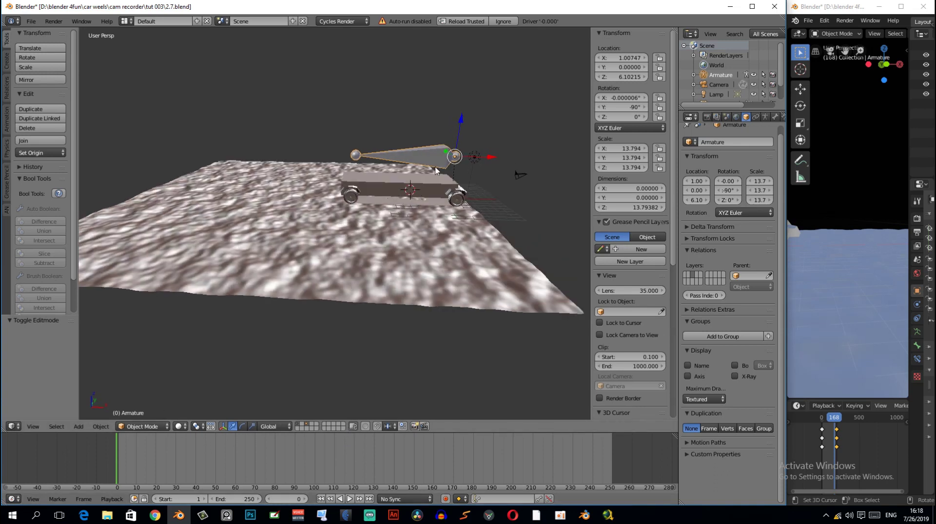
- Keyframe the armature's location at frame 0 and set the end frame to 180
{"action": "key", "text": "i"}
{"action": "left_click", "coordinate": [478, 134]}
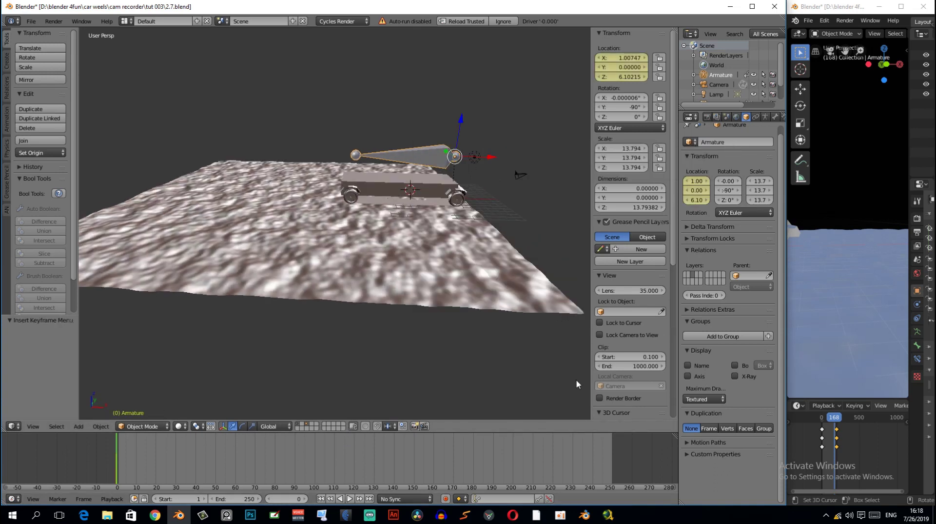
{"action": "left_click", "coordinate": [474, 465]}
{"action": "key", "text": "e"}
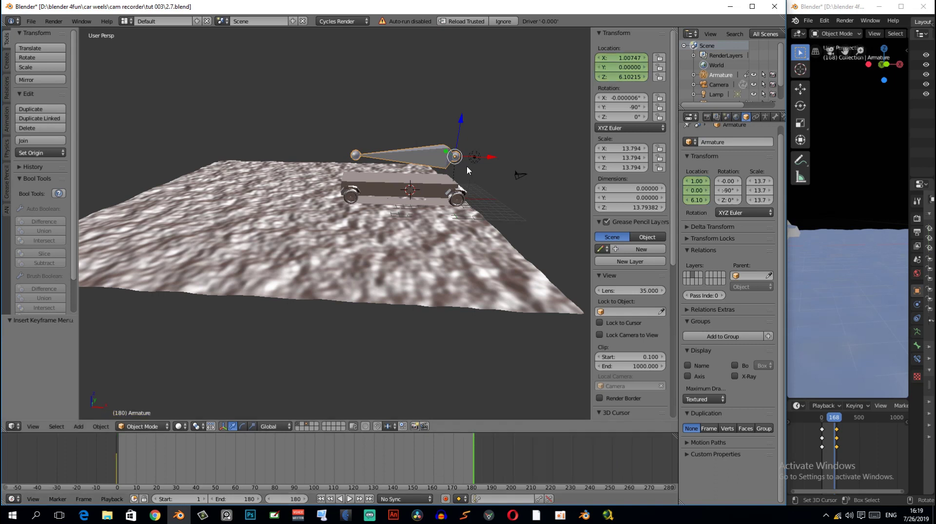
- Select Plane.001, then add the armature as the active object
{"action": "middle_click_drag", "start_coordinate": [466, 166], "coordinate": [482, 169], "text": "shift"}
{"action": "key", "text": "g"}
{"action": "key", "text": "x"}
{"action": "right_click", "coordinate": [399, 191]}
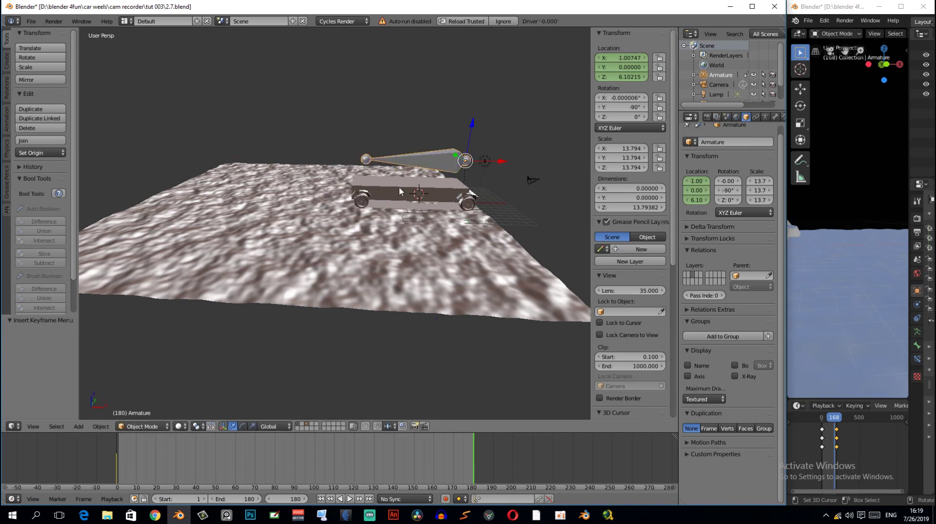
{"action": "right_click", "coordinate": [409, 190]}
{"action": "middle_click_drag", "start_coordinate": [423, 217], "coordinate": [423, 204]}
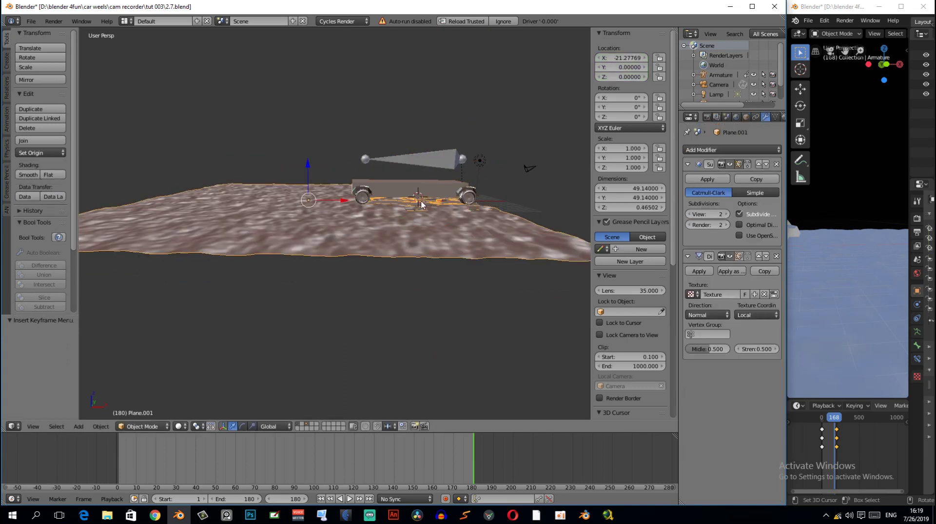
{"action": "right_click", "coordinate": [423, 205]}
- Parent the plane to the armature, then move the armature to X about -27.8
{"action": "key", "text": "ctrl+p"}
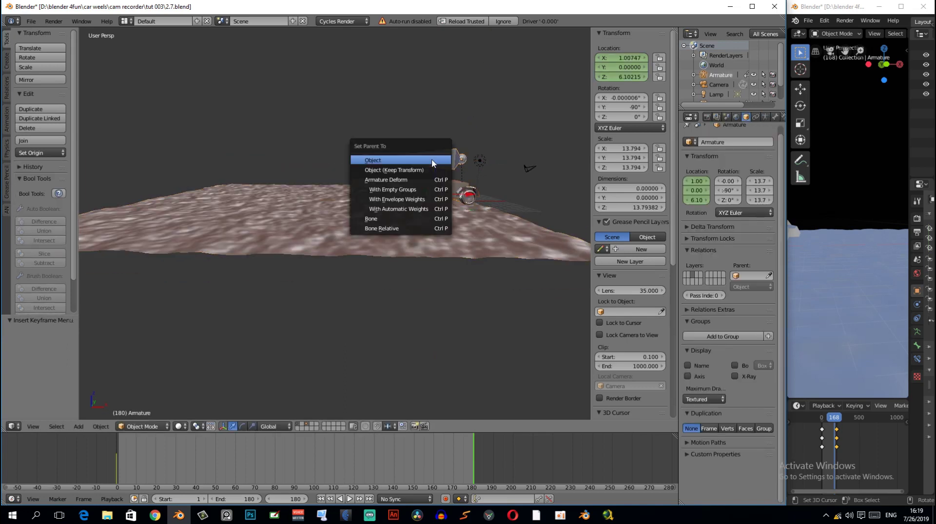
{"action": "left_click", "coordinate": [441, 162]}
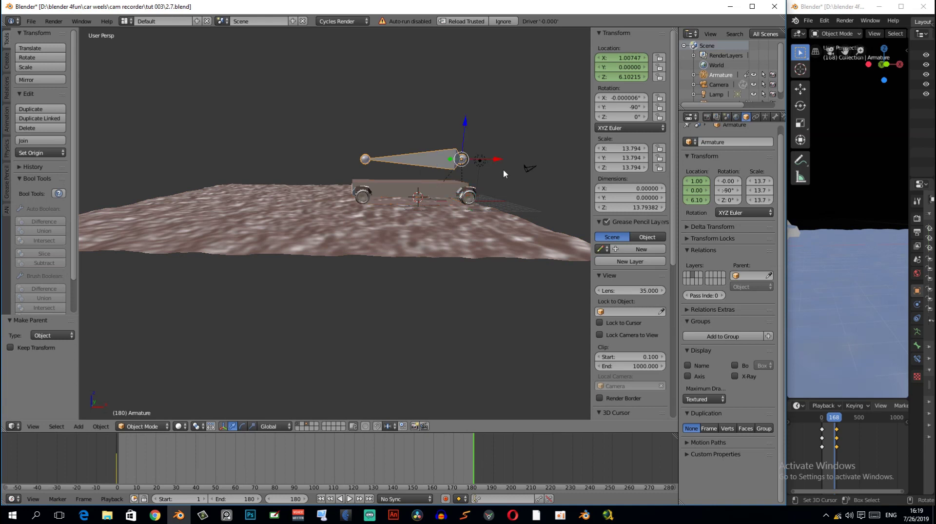
{"action": "key", "text": "g"}
{"action": "key", "text": "y"}
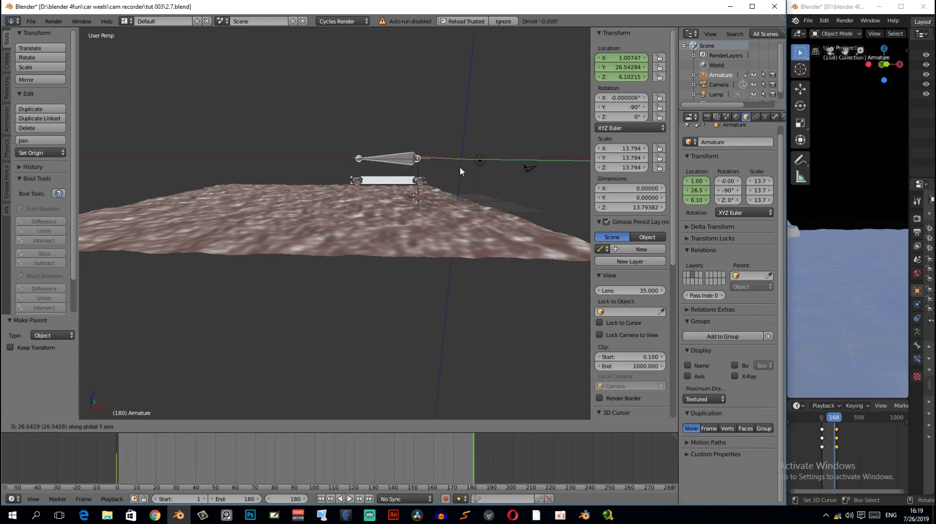
{"action": "key", "text": "x"}
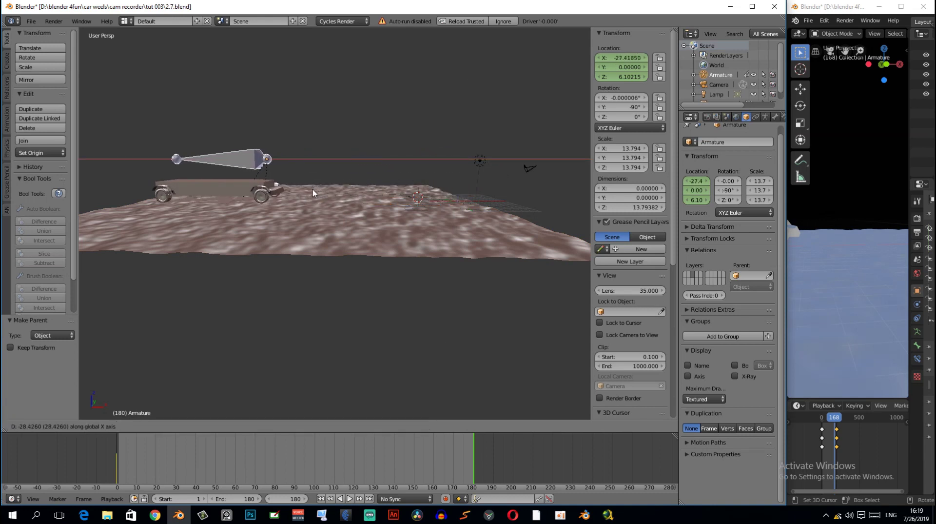
{"action": "left_click", "coordinate": [312, 189]}
{"action": "middle_click_drag", "start_coordinate": [311, 189], "coordinate": [326, 211]}
- Keyframe the armature's location at frame 180 and return to frame 0
{"action": "key", "text": "i"}
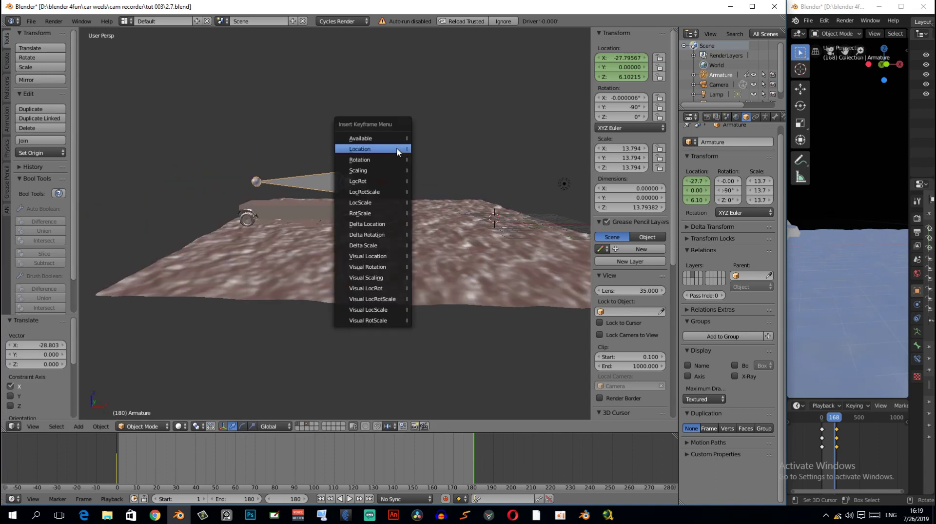
{"action": "left_click", "coordinate": [397, 148]}
{"action": "middle_click_drag", "start_coordinate": [396, 148], "coordinate": [405, 223]}
{"action": "left_click", "coordinate": [117, 437]}
{"action": "mouse_move", "coordinate": [183, 394]}
{"action": "middle_mouse_down"}
{"action": "mouse_move", "coordinate": [416, 222]}
{"action": "mouse_move", "coordinate": [366, 216]}
{"action": "middle_mouse_up"}
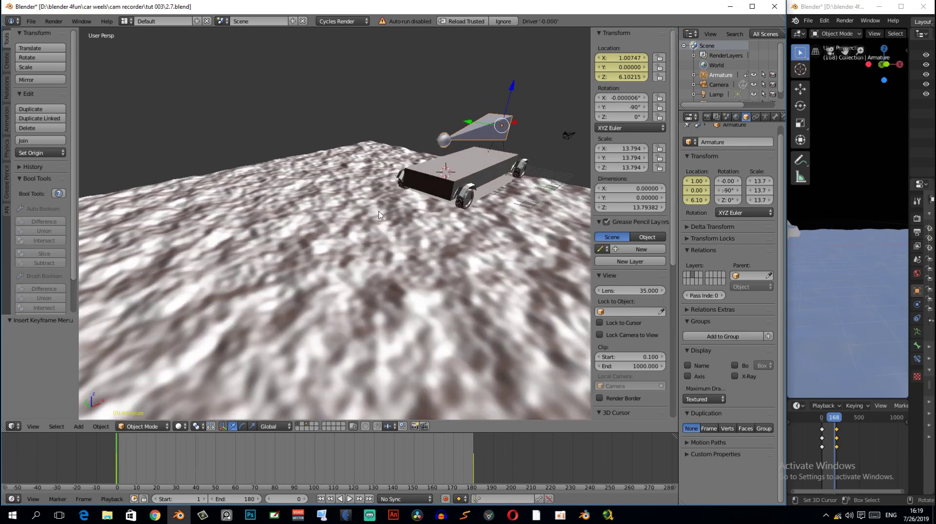
- Play the driving animation and watch it from behind, from the top and from a tilted angle
{"action": "key", "text": "alt+a"}
{"action": "scroll", "coordinate": [379, 212], "scroll_direction": "down", "scroll_amount": 3}
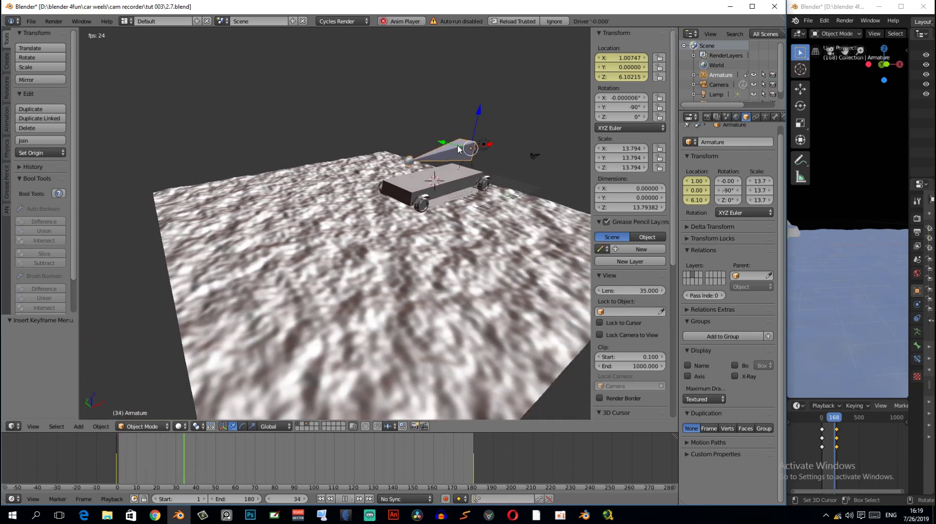
{"action": "middle_click_drag", "start_coordinate": [458, 149], "coordinate": [471, 153]}
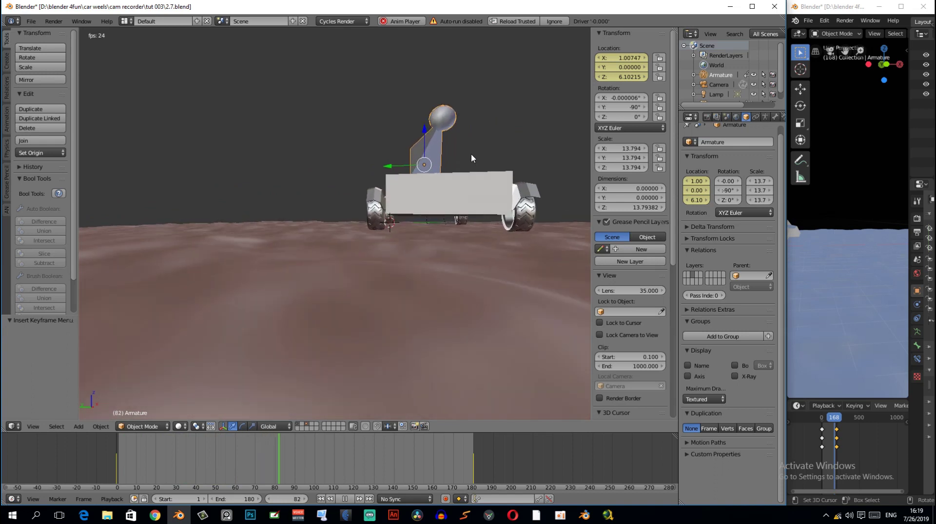
{"action": "key", "text": "KP_7"}
{"action": "scroll", "coordinate": [472, 153], "scroll_direction": "up", "scroll_amount": 1}
{"action": "scroll", "coordinate": [462, 165], "scroll_direction": "down", "scroll_amount": 1}
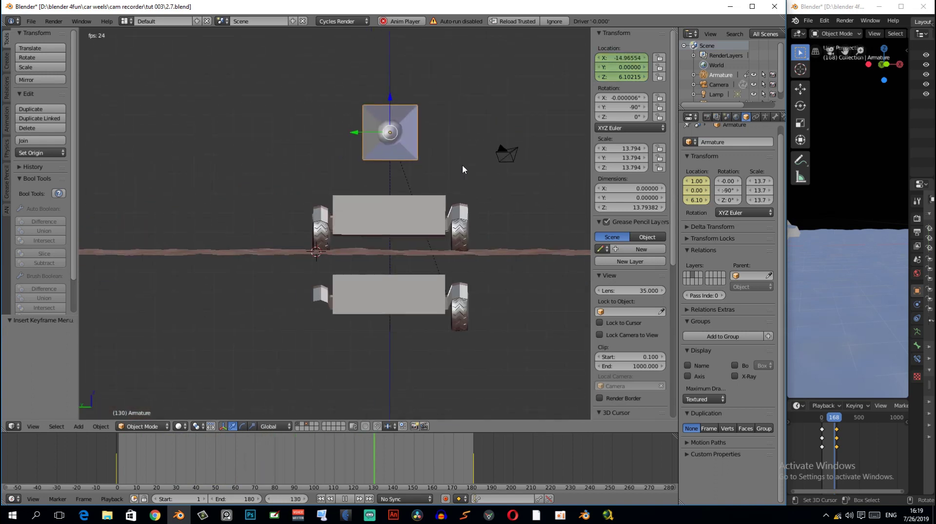
{"action": "mouse_move", "coordinate": [397, 205]}
{"action": "middle_mouse_down"}
{"action": "mouse_move", "coordinate": [489, 255]}
{"action": "mouse_move", "coordinate": [312, 238]}
{"action": "mouse_move", "coordinate": [308, 200]}
{"action": "middle_mouse_up"}
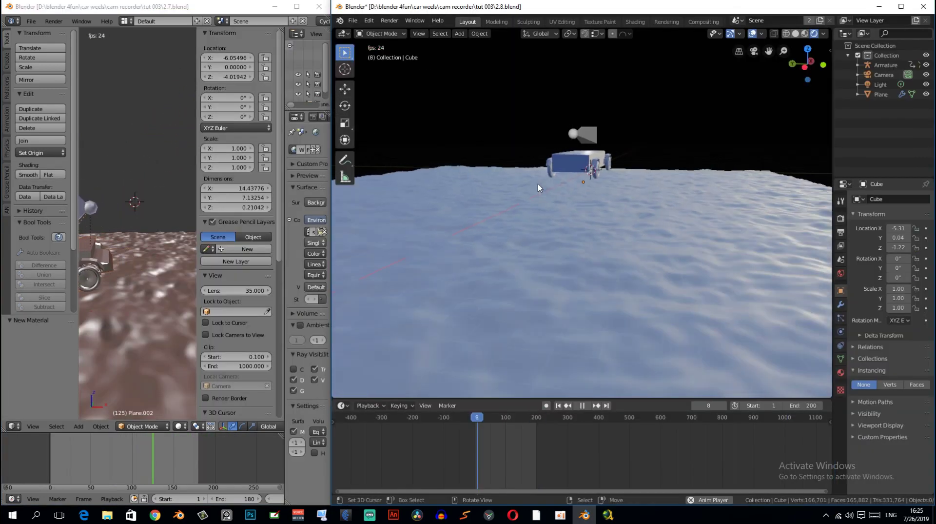
{"action": "mouse_move", "coordinate": [537, 184]}
{"action": "middle_mouse_down"}
{"action": "mouse_move", "coordinate": [495, 203]}
{"action": "mouse_move", "coordinate": [624, 152]}
{"action": "mouse_move", "coordinate": [508, 178]}
{"action": "middle_mouse_up"}
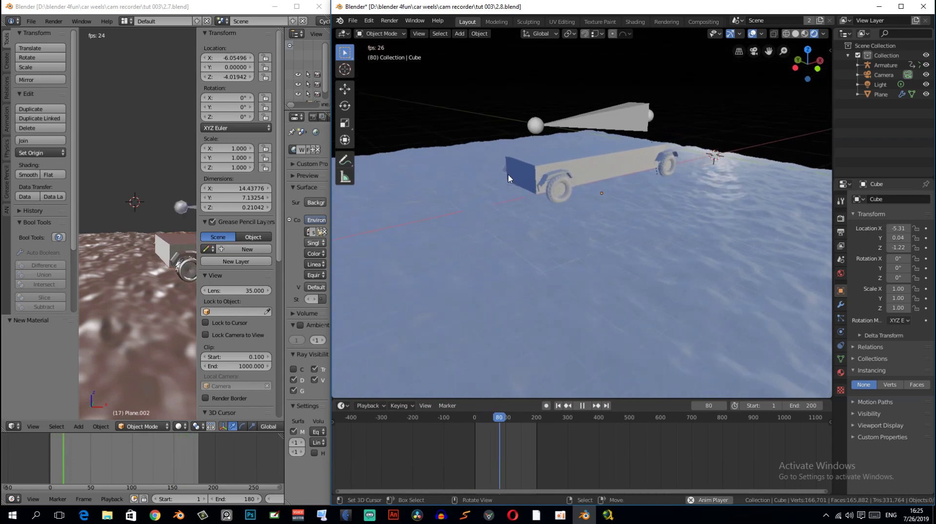
- Orbit around the car from below ground, then stop the playback
{"action": "mouse_move", "coordinate": [565, 181]}
{"action": "middle_mouse_down"}
{"action": "mouse_move", "coordinate": [571, 192]}
{"action": "mouse_move", "coordinate": [656, 180]}
{"action": "mouse_move", "coordinate": [622, 201]}
{"action": "mouse_move", "coordinate": [590, 198]}
{"action": "mouse_move", "coordinate": [579, 226]}
{"action": "mouse_move", "coordinate": [597, 180]}
{"action": "mouse_move", "coordinate": [574, 131]}
{"action": "middle_mouse_up"}
{"action": "mouse_move", "coordinate": [633, 259]}
{"action": "middle_mouse_down"}
{"action": "mouse_move", "coordinate": [609, 262]}
{"action": "mouse_move", "coordinate": [642, 241]}
{"action": "middle_mouse_up"}
{"action": "mouse_move", "coordinate": [574, 202]}
{"action": "middle_mouse_down"}
{"action": "mouse_move", "coordinate": [601, 248]}
{"action": "mouse_move", "coordinate": [531, 188]}
{"action": "mouse_move", "coordinate": [465, 216]}
{"action": "middle_mouse_up"}
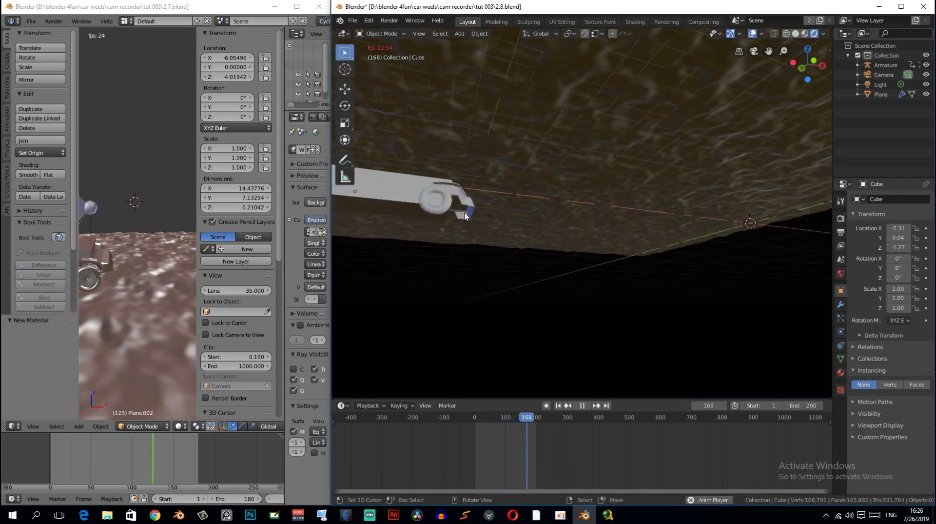
{"action": "key", "text": "space"}
- Rotate the BACK R wheel 27.8° about the Z axis
{"action": "left_click", "coordinate": [405, 206]}
{"action": "mouse_move", "coordinate": [405, 205]}
{"action": "middle_mouse_down"}
{"action": "mouse_move", "coordinate": [470, 225]}
{"action": "mouse_move", "coordinate": [569, 224]}
{"action": "middle_mouse_up"}
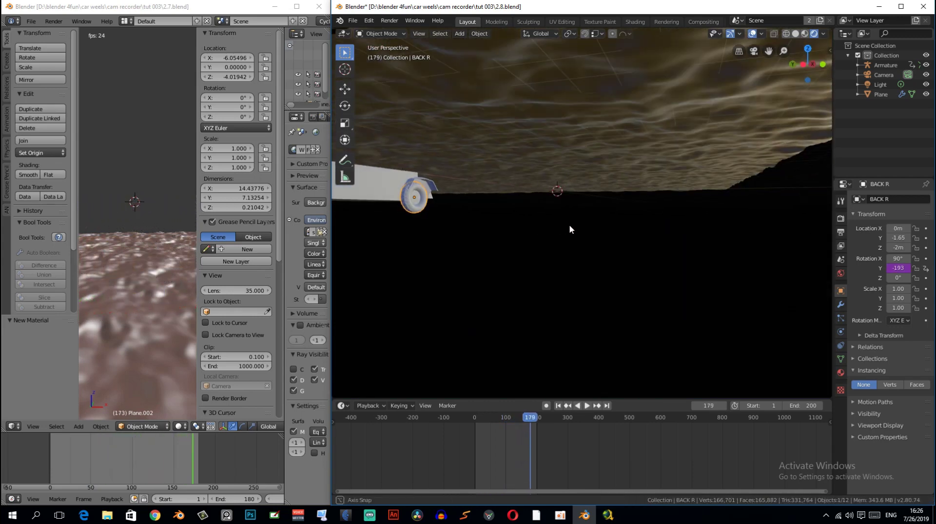
{"action": "key", "text": "r"}
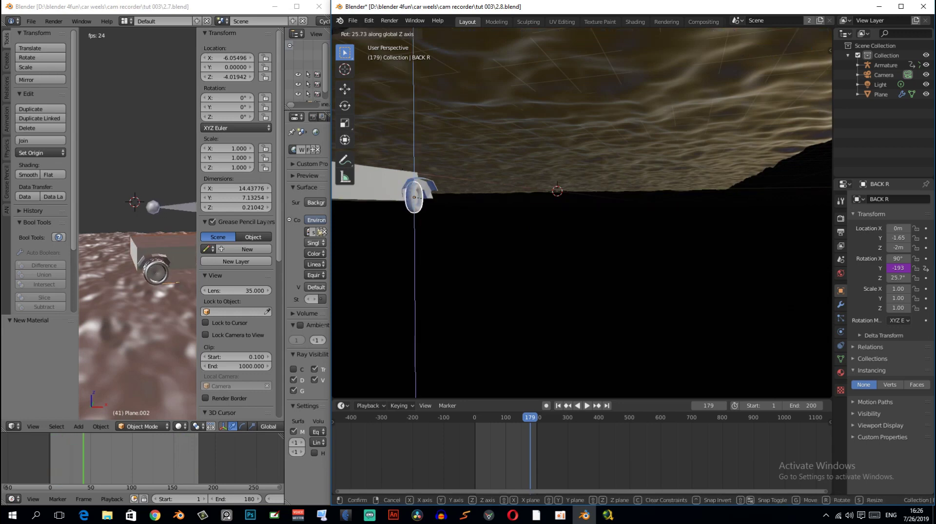
{"action": "right_click", "coordinate": [502, 209]}
{"action": "key", "text": "r"}
{"action": "key", "text": "z"}
{"action": "left_click", "coordinate": [539, 91]}
{"action": "mouse_move", "coordinate": [539, 91]}
{"action": "middle_mouse_down"}
{"action": "mouse_move", "coordinate": [569, 116]}
{"action": "mouse_move", "coordinate": [473, 160]}
{"action": "mouse_move", "coordinate": [510, 168]}
{"action": "mouse_move", "coordinate": [536, 211]}
{"action": "middle_mouse_up"}
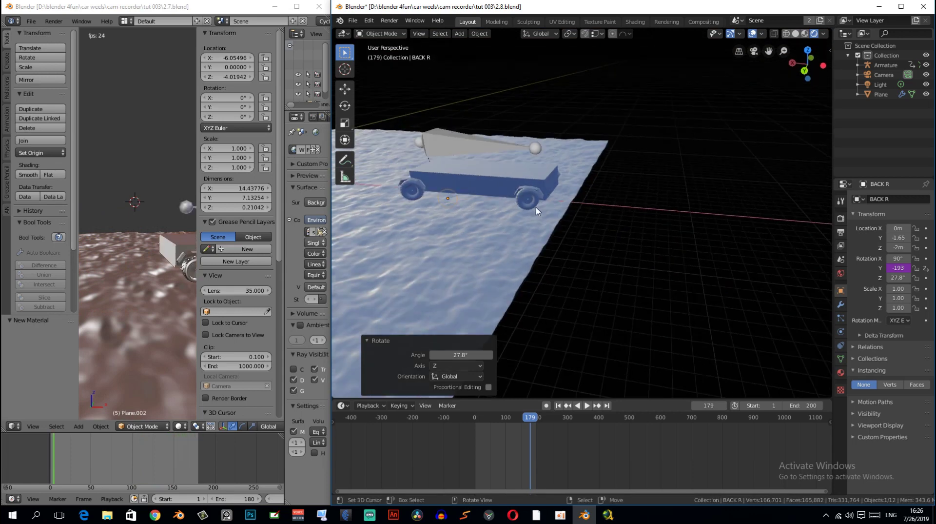
- Undo the BACK R wheel's 27.8° rotation and orbit for a closer, lower view of the car
{"action": "key", "text": "ctrl+z"}
{"action": "mouse_move", "coordinate": [537, 211]}
{"action": "middle_mouse_down"}
{"action": "mouse_move", "coordinate": [655, 204]}
{"action": "mouse_move", "coordinate": [435, 272]}
{"action": "mouse_move", "coordinate": [800, 288]}
{"action": "mouse_move", "coordinate": [741, 261]}
{"action": "mouse_move", "coordinate": [559, 289]}
{"action": "mouse_move", "coordinate": [523, 273]}
{"action": "middle_mouse_up"}
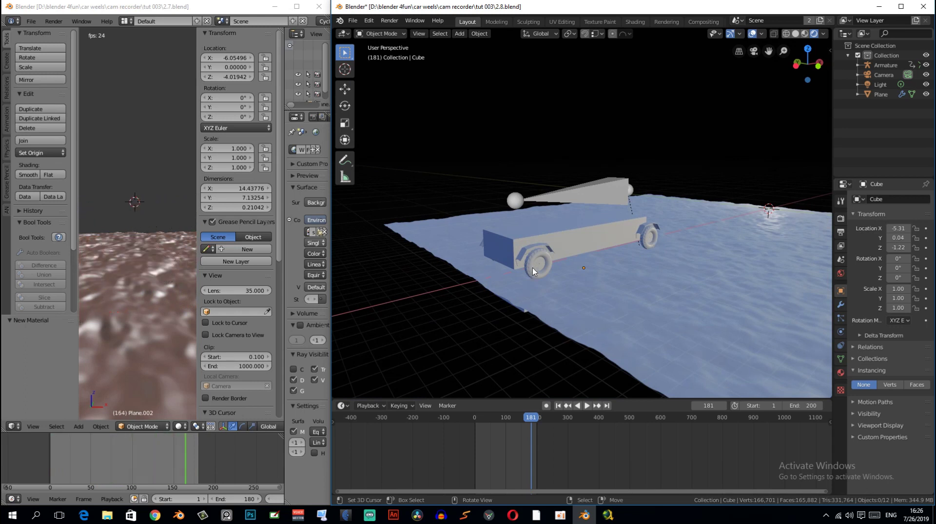
{"action": "middle_click_drag", "start_coordinate": [532, 268], "coordinate": [560, 291]}
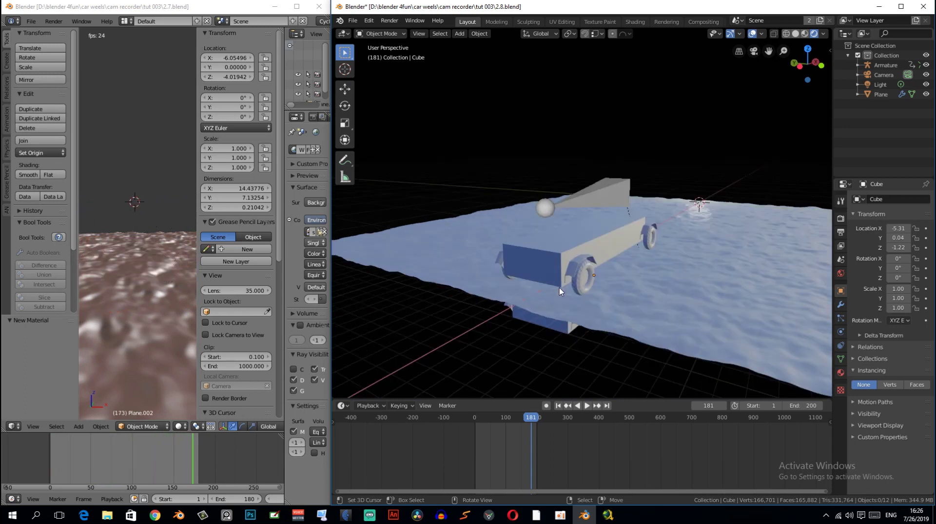